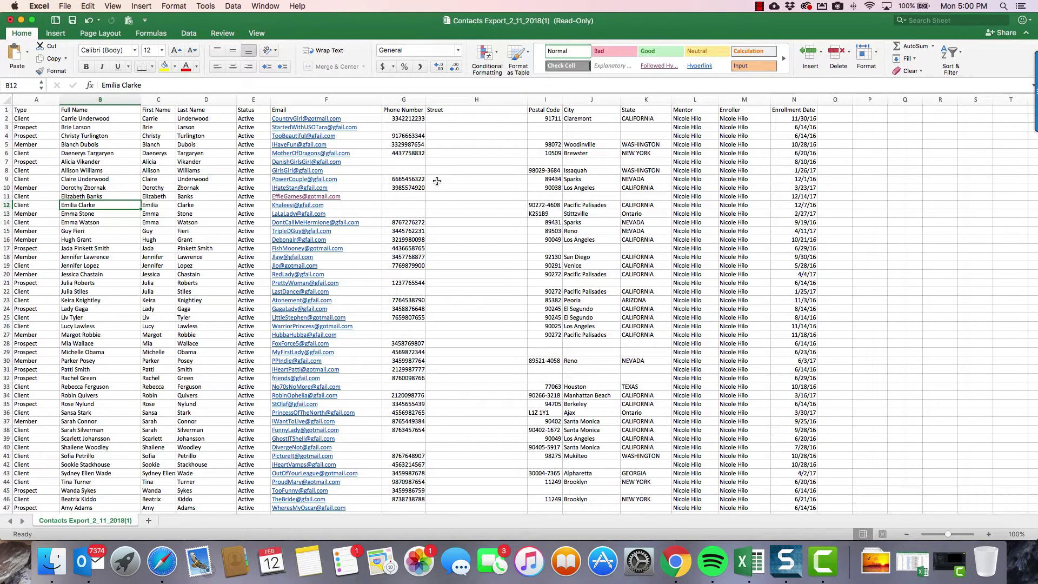
Step: Select the first contacts' names, clear the selection, and return to the Type header cell
click(102, 118)
drag(102, 119, 205, 351)
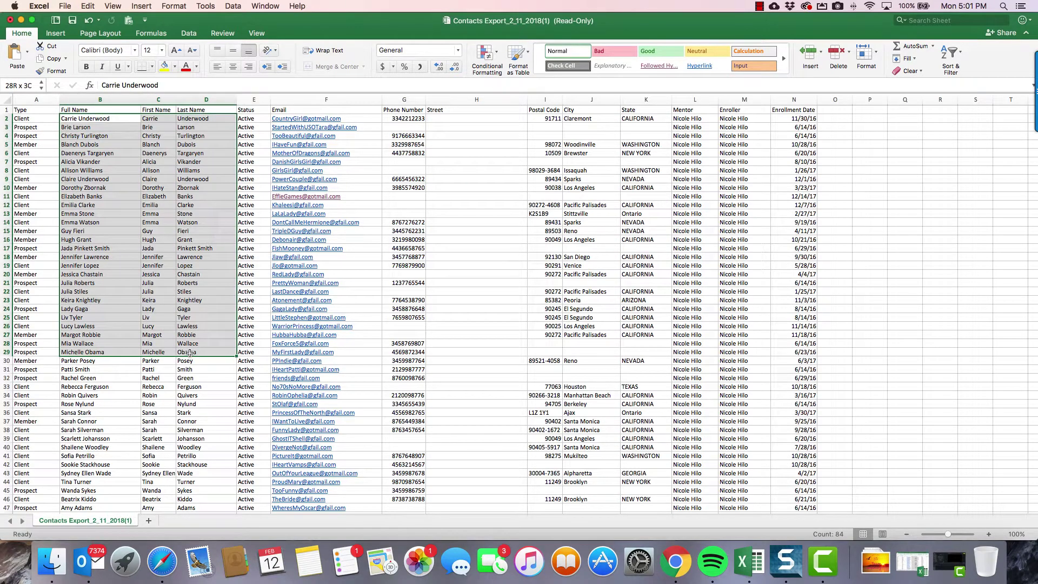
click(147, 343)
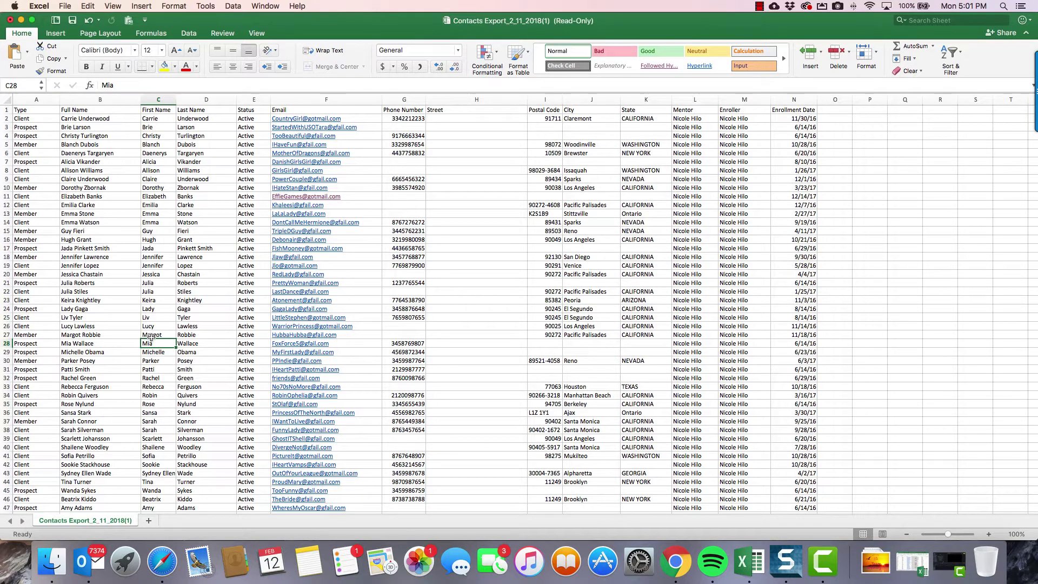
scroll(110, 264, left, 1)
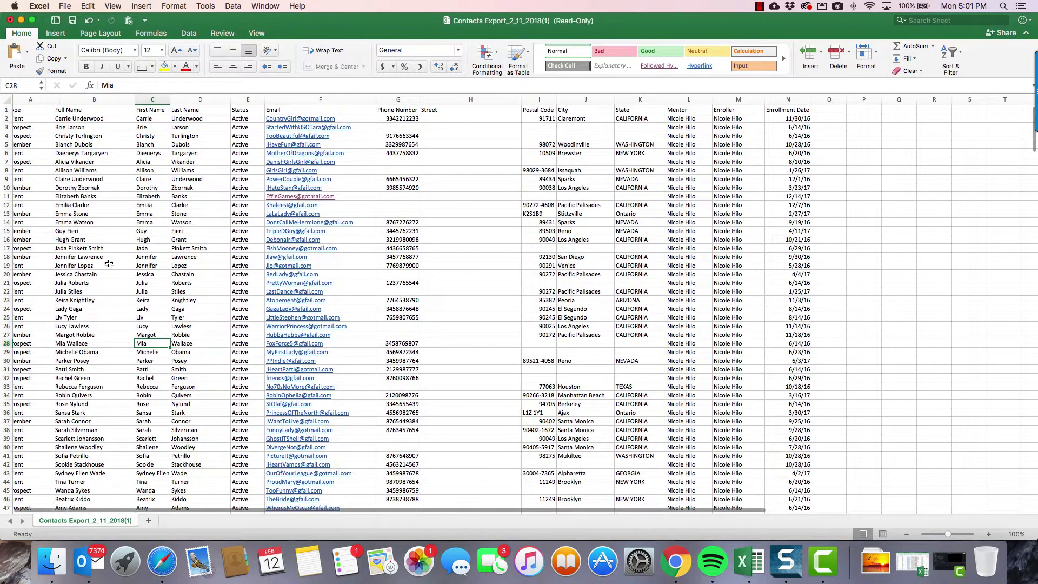
scroll(85, 231, right, 1)
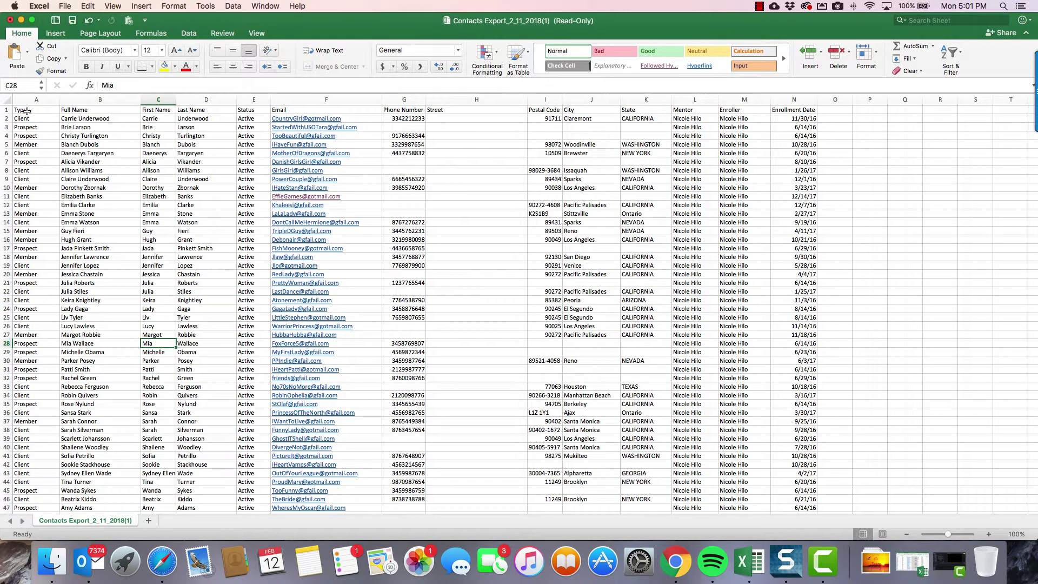
click(27, 111)
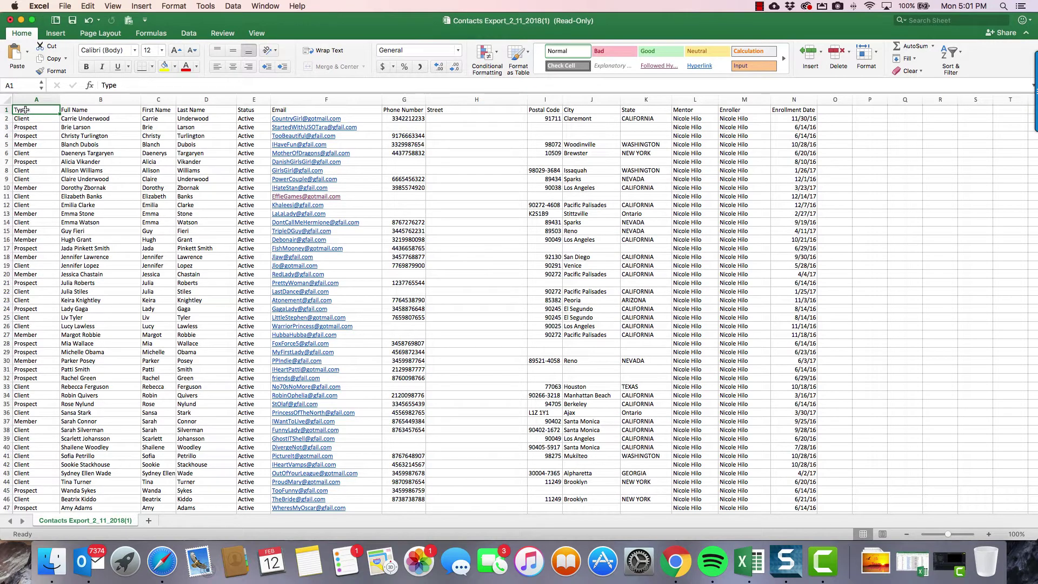
Step: Turn on header filters and sort the Type column A to Z, putting Client rows first
click(954, 55)
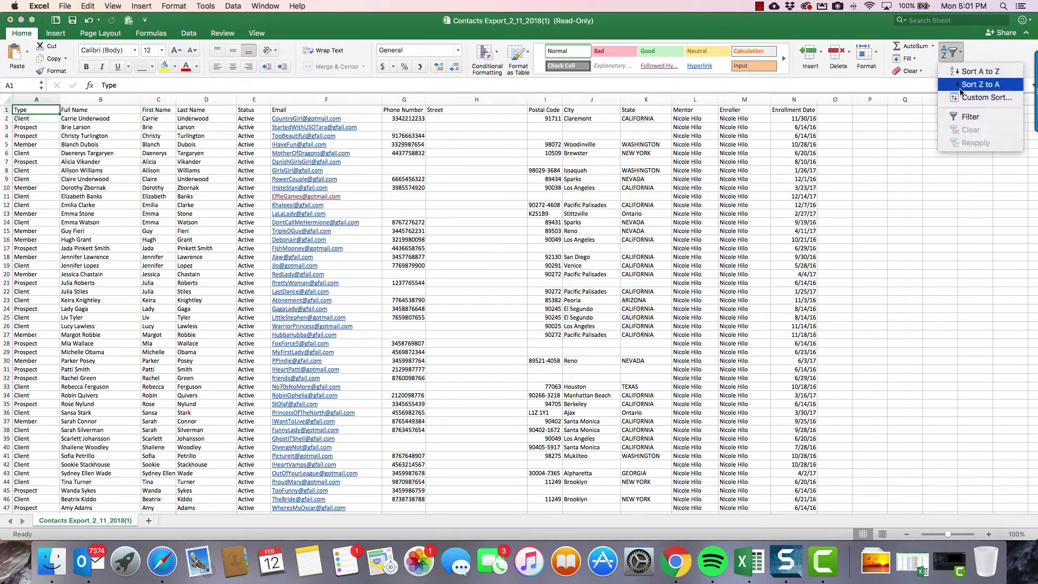
click(969, 117)
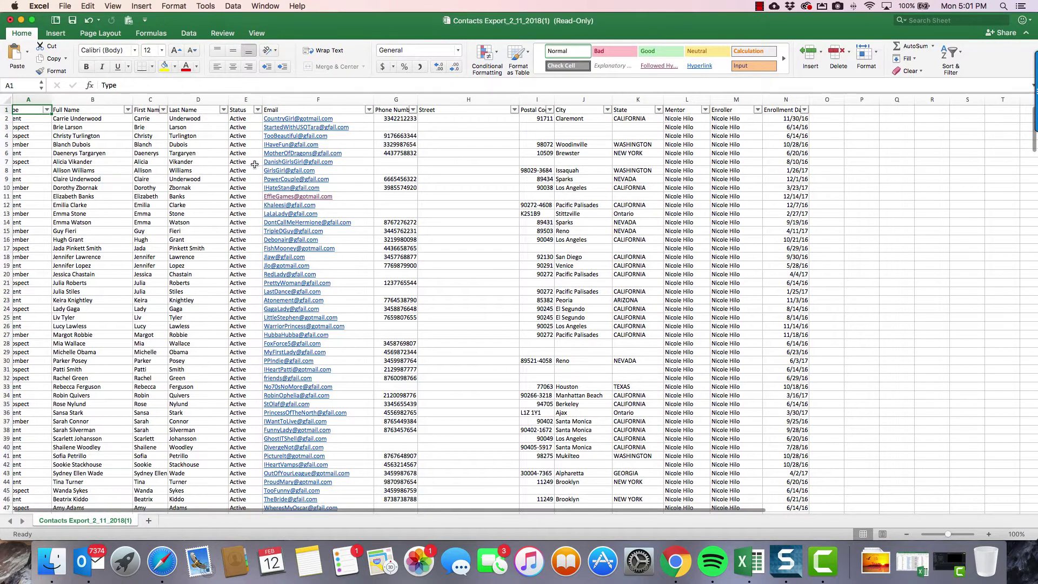
scroll(254, 164, left, 2)
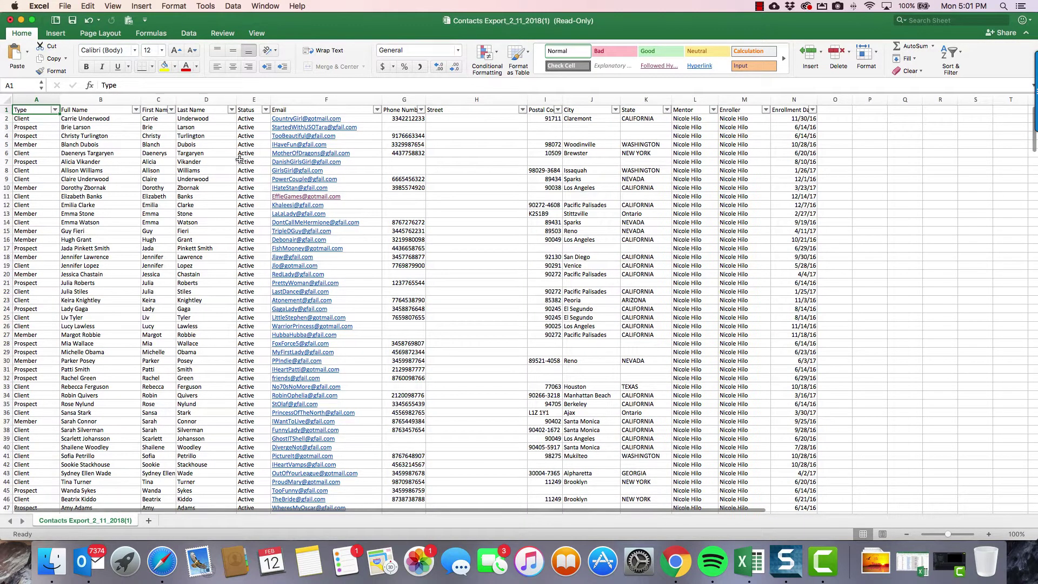
scroll(49, 195, down, 3)
scroll(48, 195, up, 3)
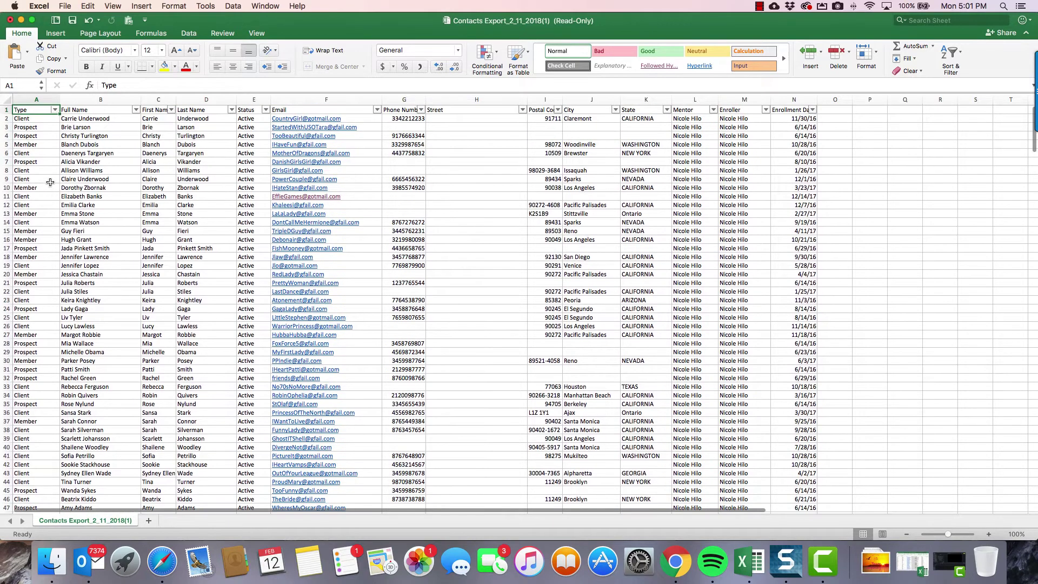
click(55, 110)
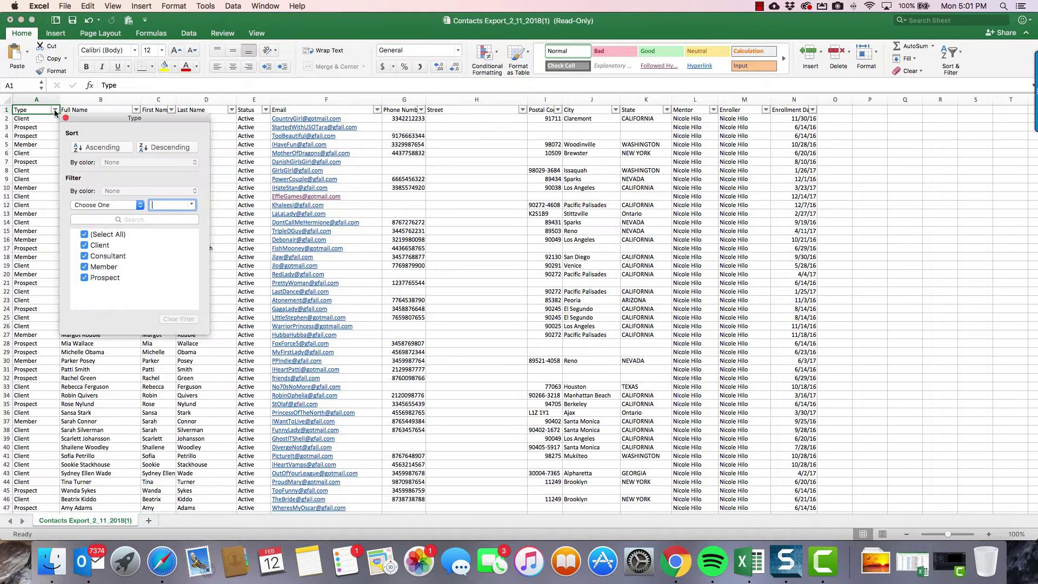
click(99, 148)
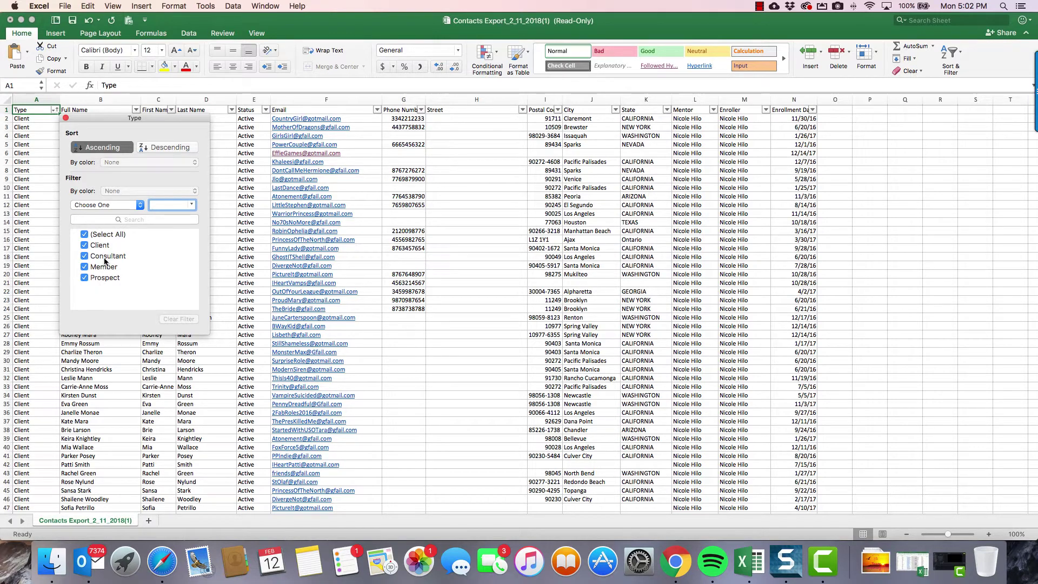
Step: Filter Type to Consultant only and change cell A62 to Downline
click(86, 235)
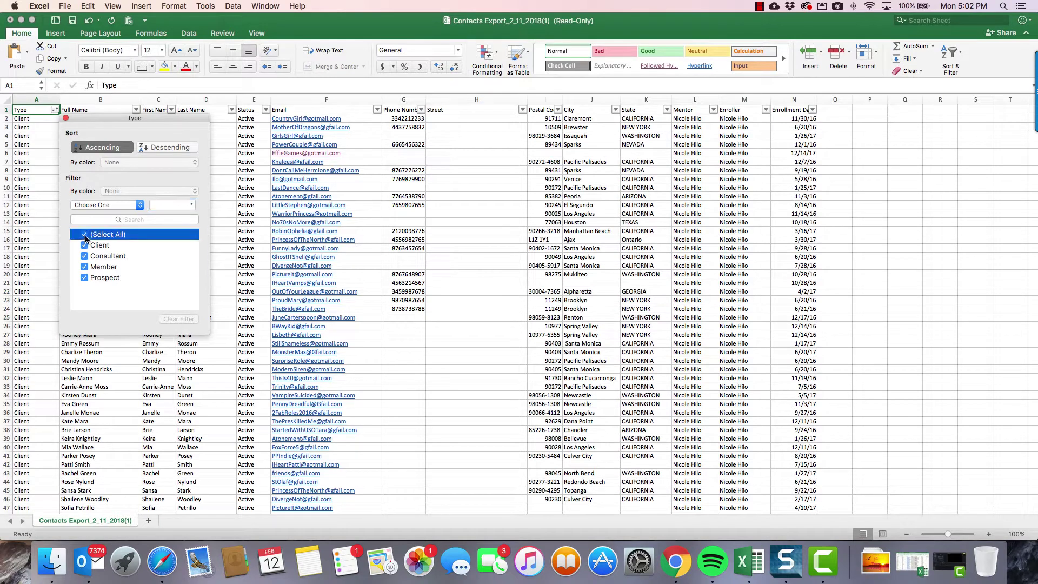
click(85, 257)
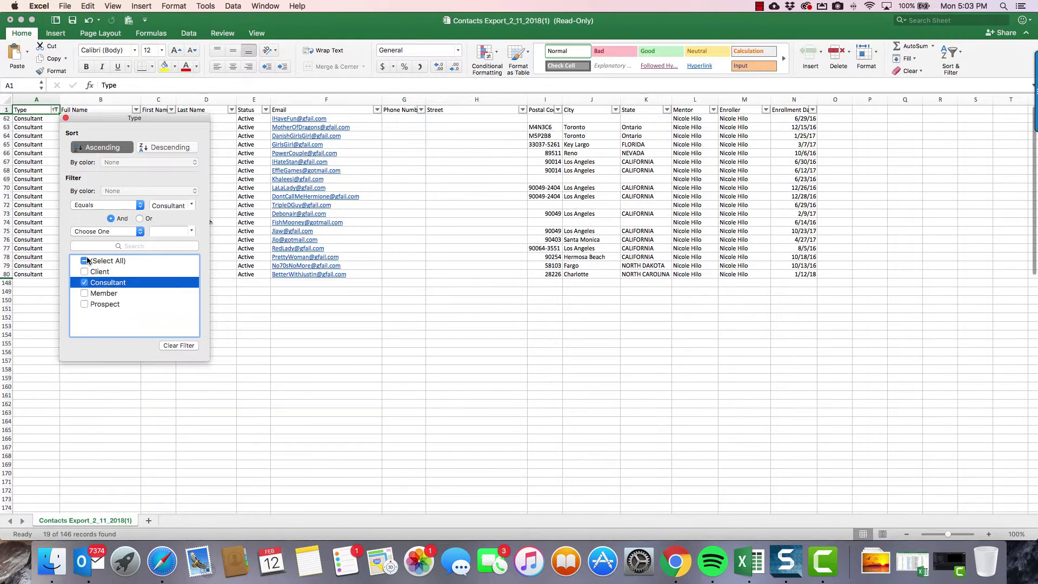
click(46, 172)
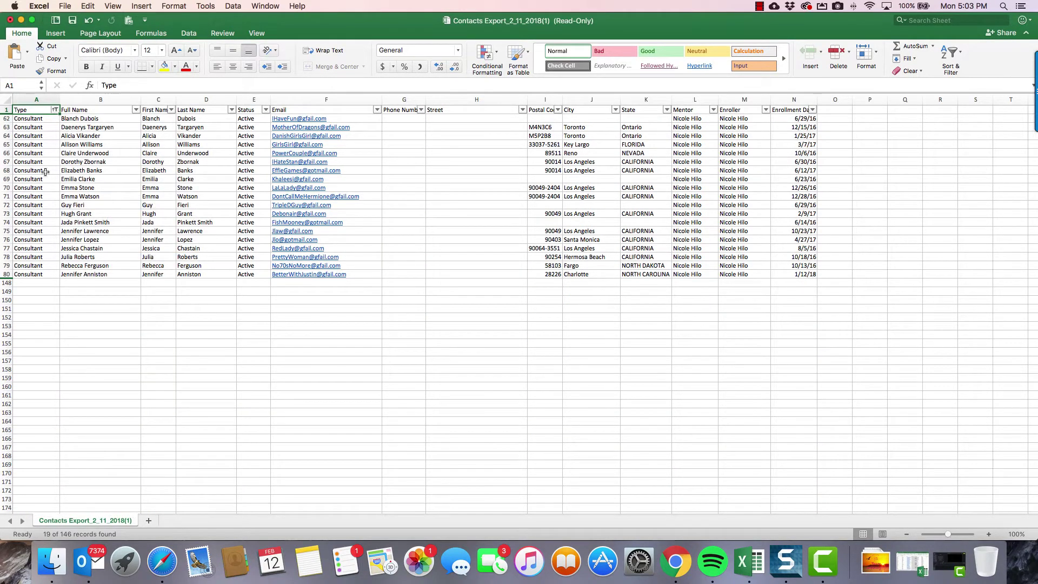
click(34, 120)
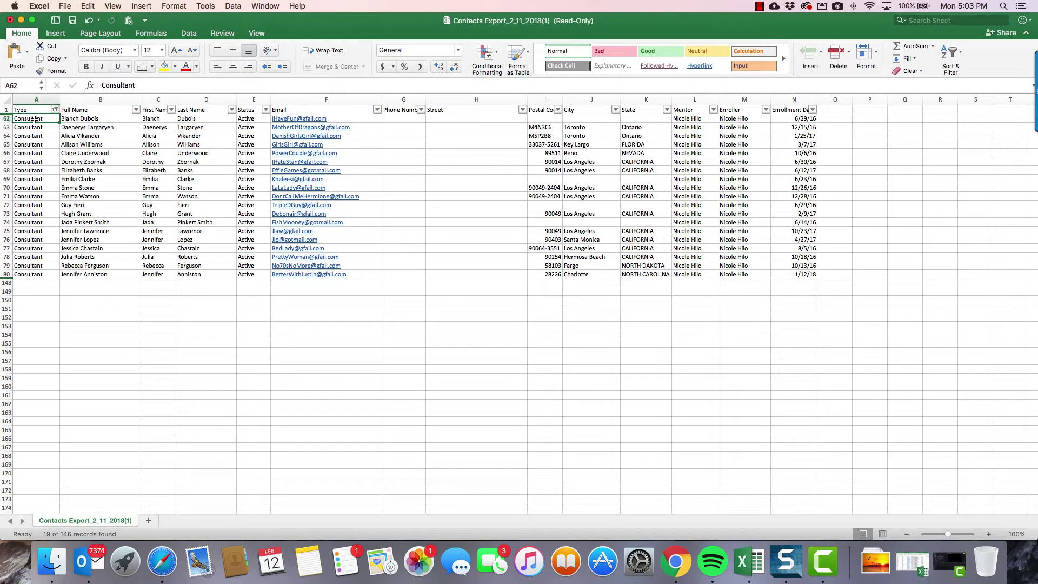
text(Downline)
key(Return)
Step: Replace all Consultant values in the Type column with Downline using Find and Replace
click(36, 100)
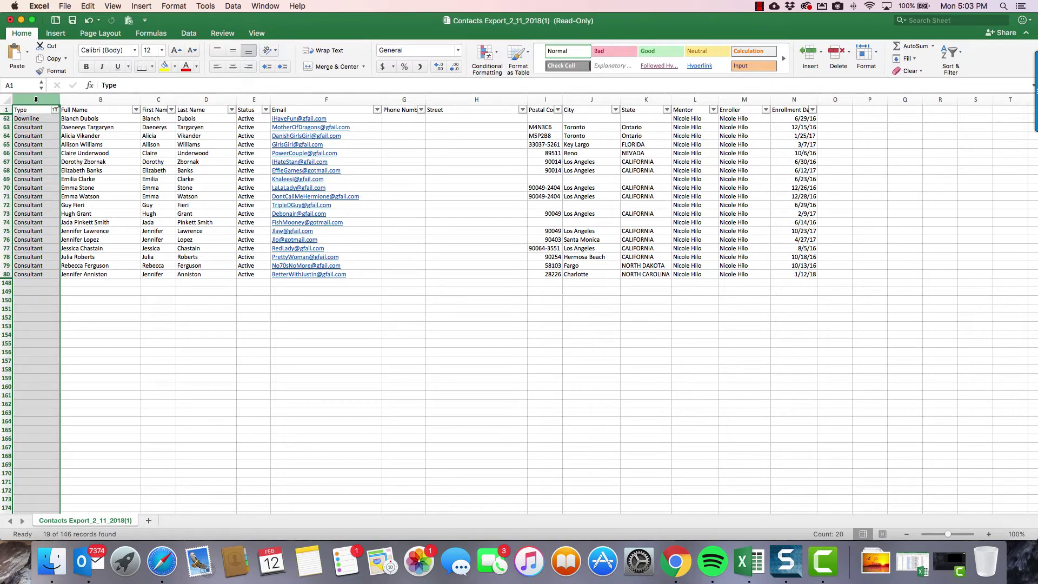
click(899, 20)
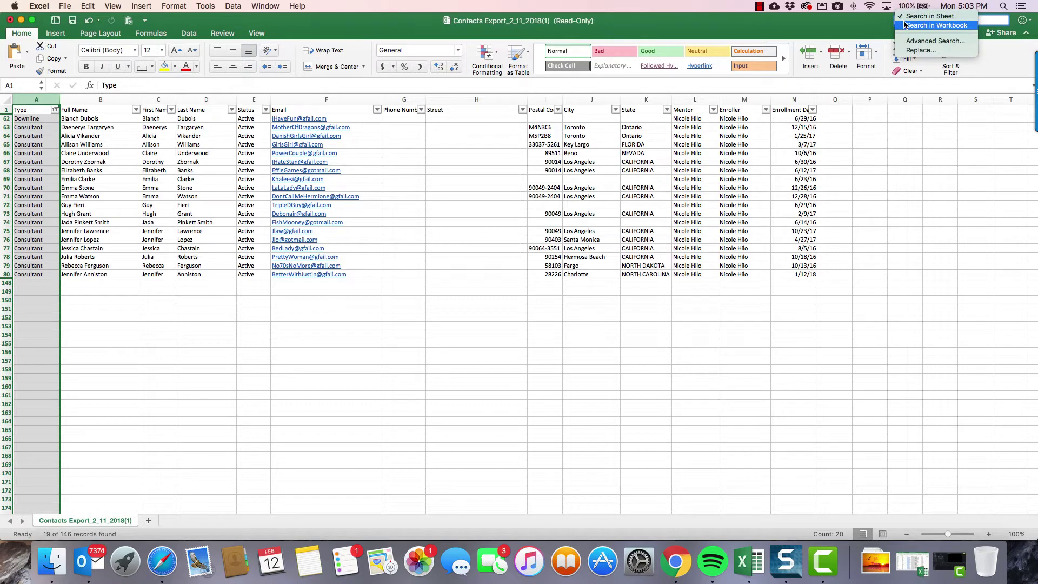
click(911, 50)
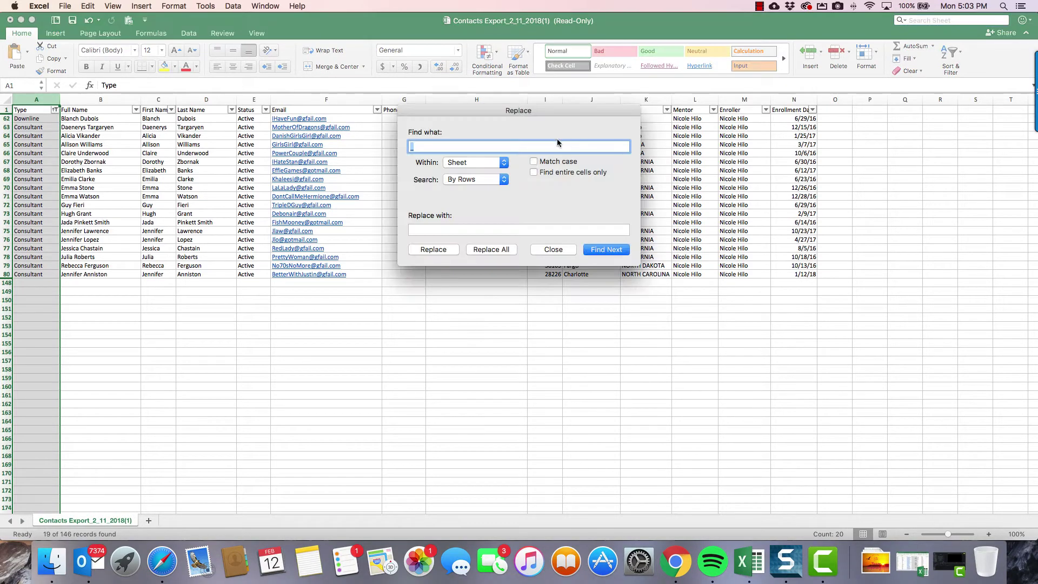
text(Consultant)
click(453, 229)
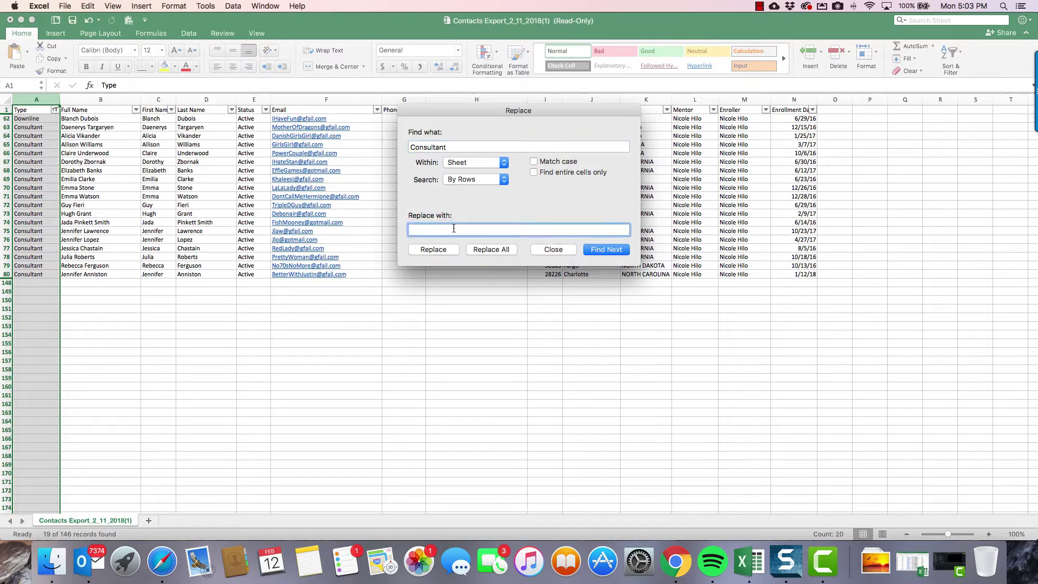
text(Downline)
click(492, 250)
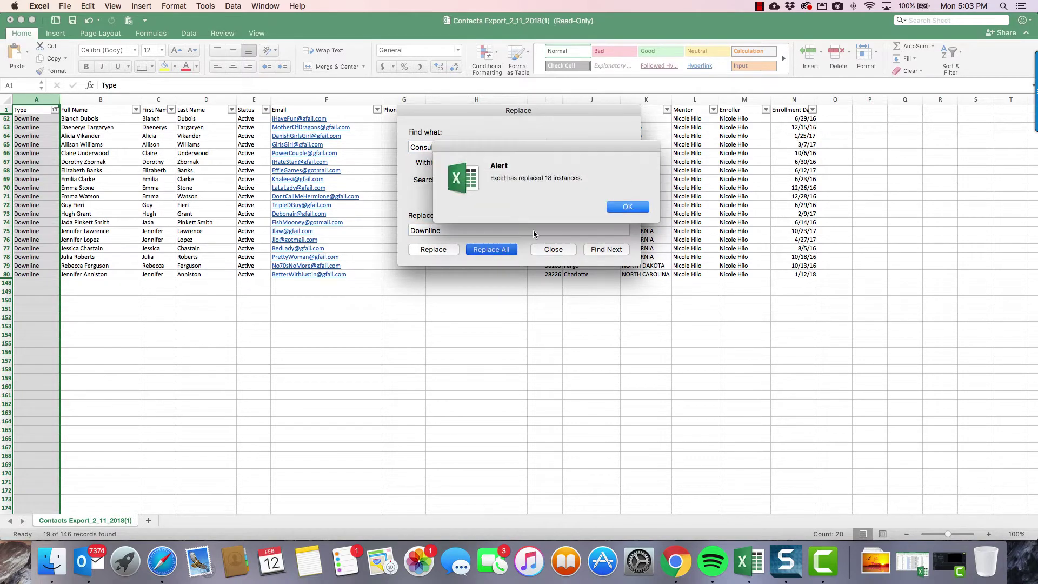
click(624, 207)
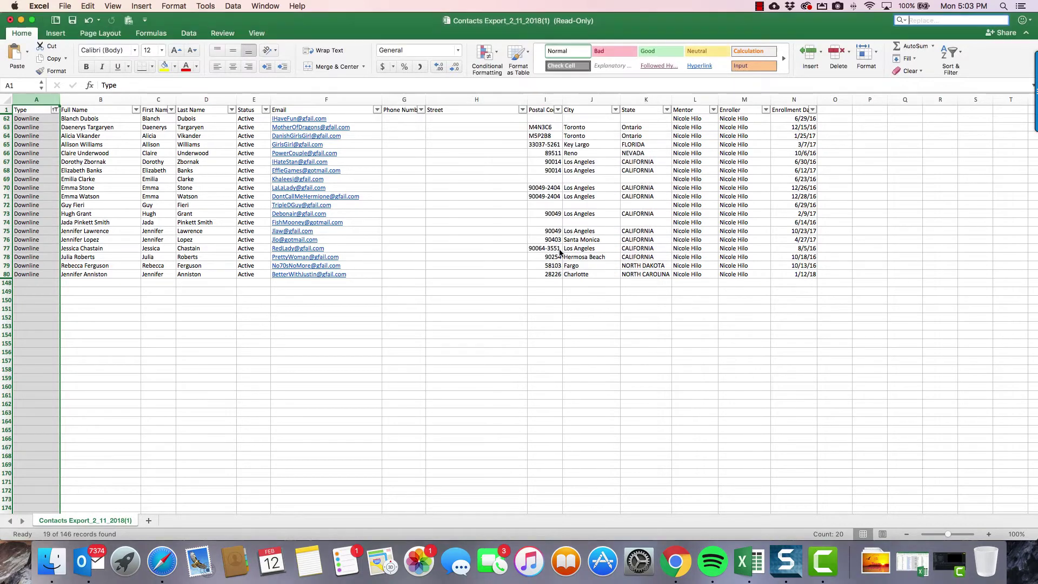
click(538, 250)
Step: Check A62 and reselect all Type values in the filter
click(34, 118)
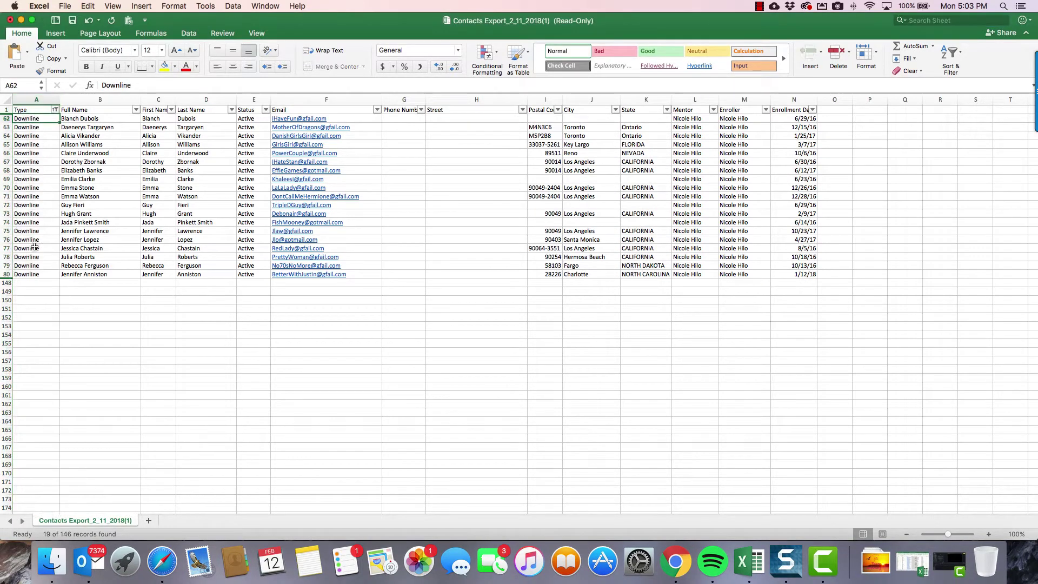
click(55, 110)
click(85, 260)
click(15, 128)
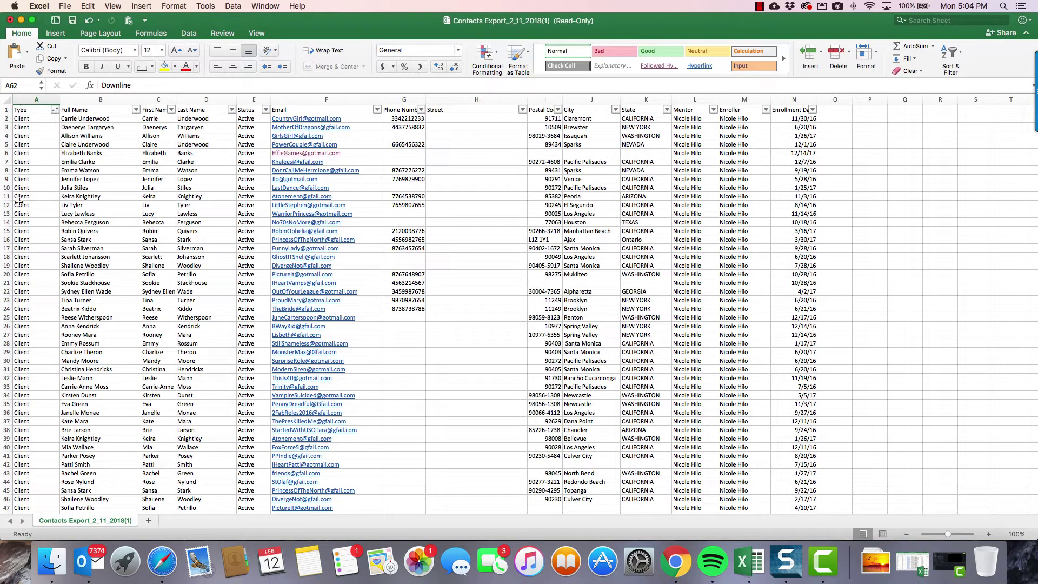
click(31, 225)
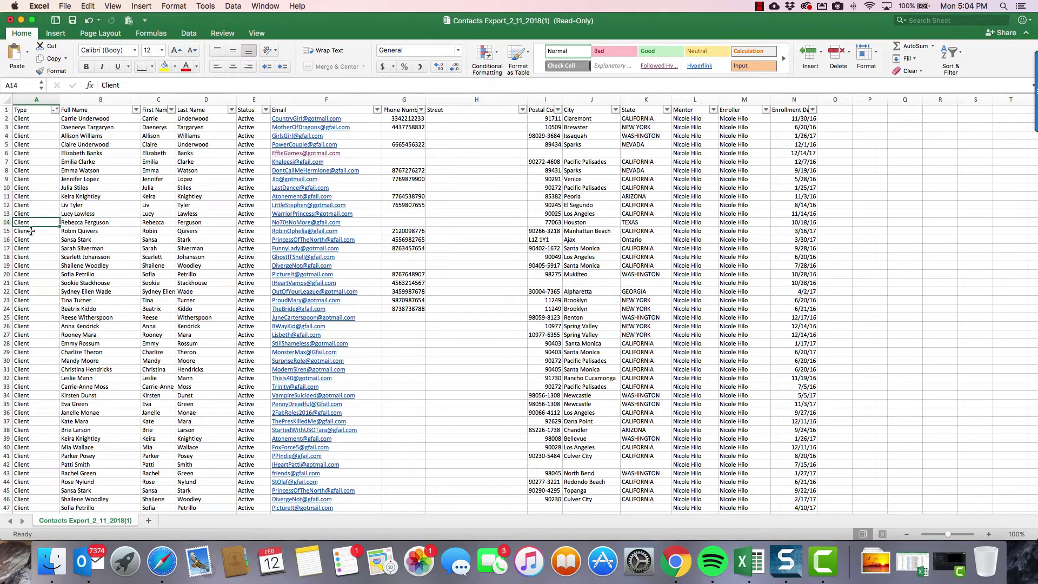
key(Down)
key(Down)
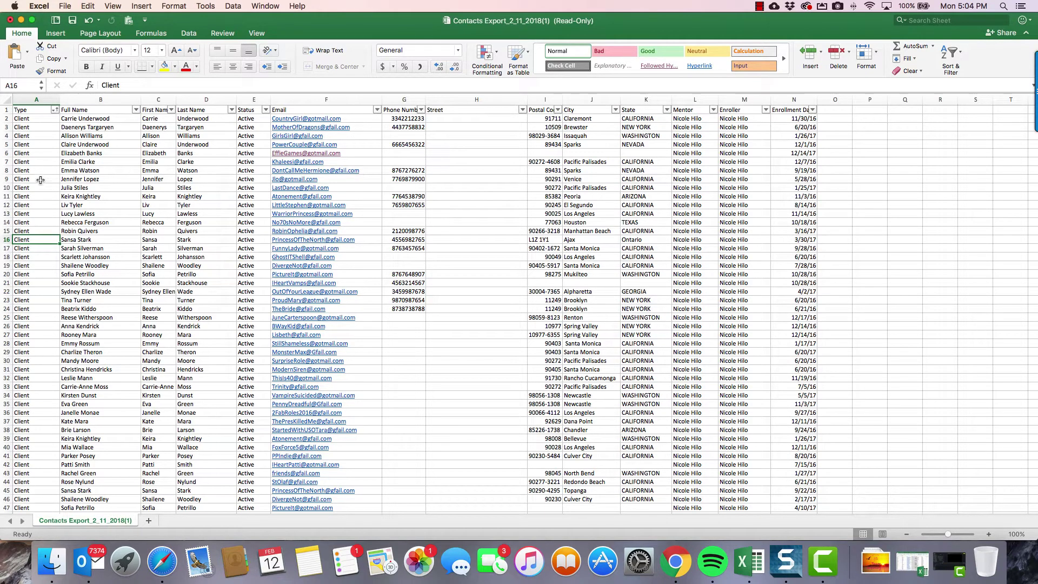
Step: Insert a column headed Pipeline before Full Name, then re-sort Type ascending
click(82, 99)
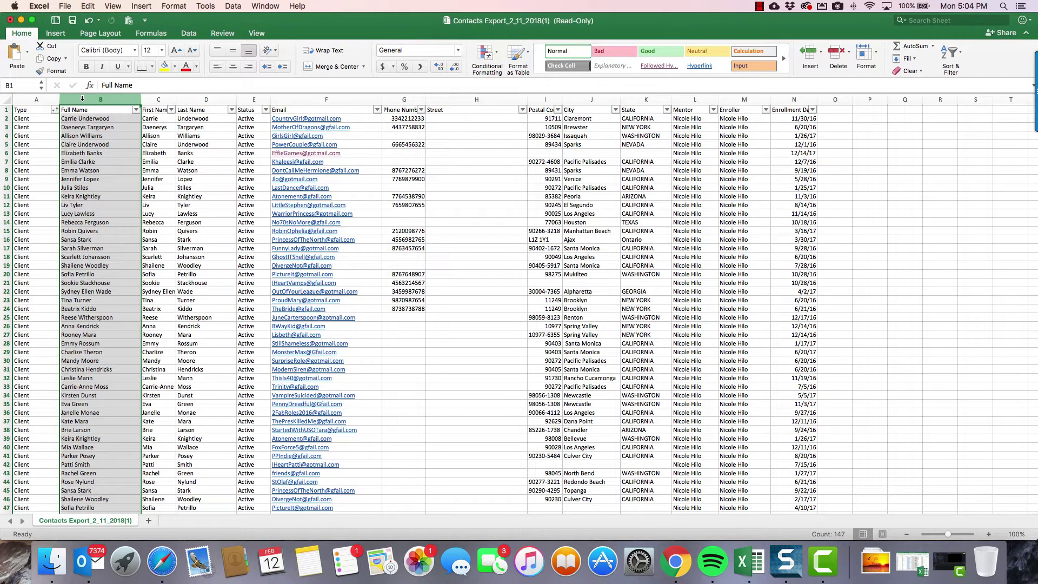
right_click(82, 98)
click(94, 151)
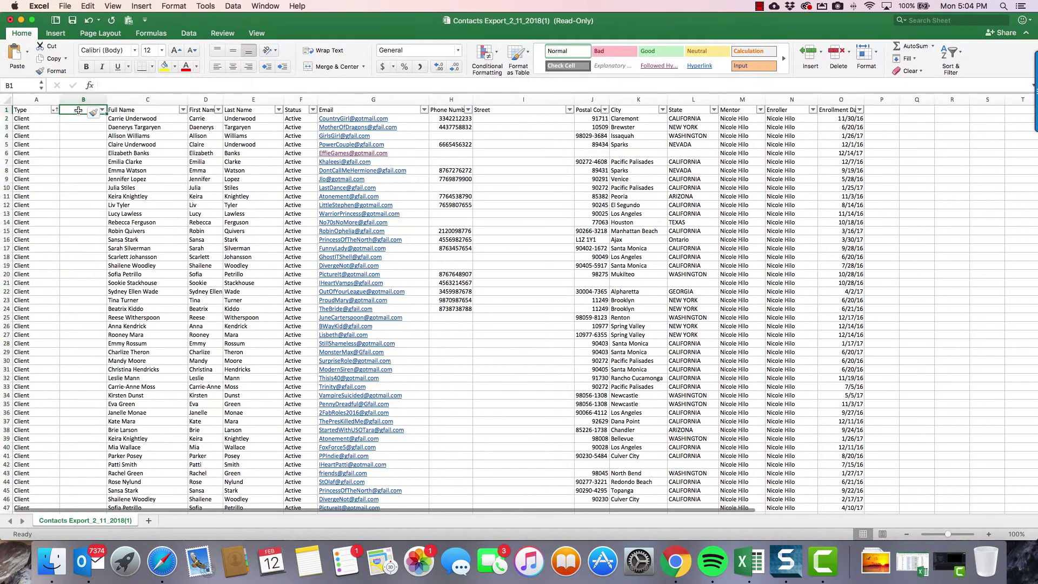
text(Pipeline)
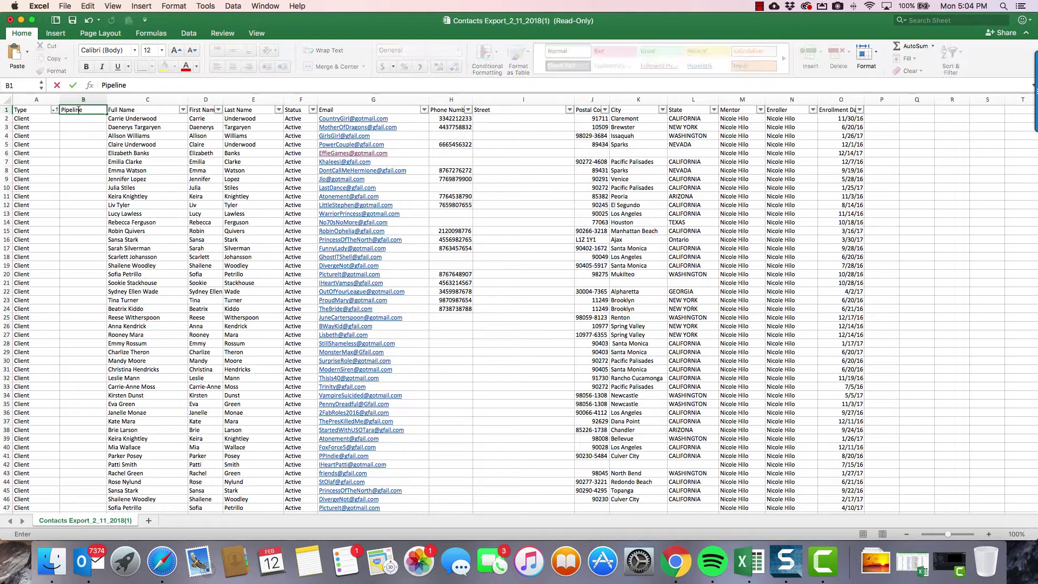
key(Return)
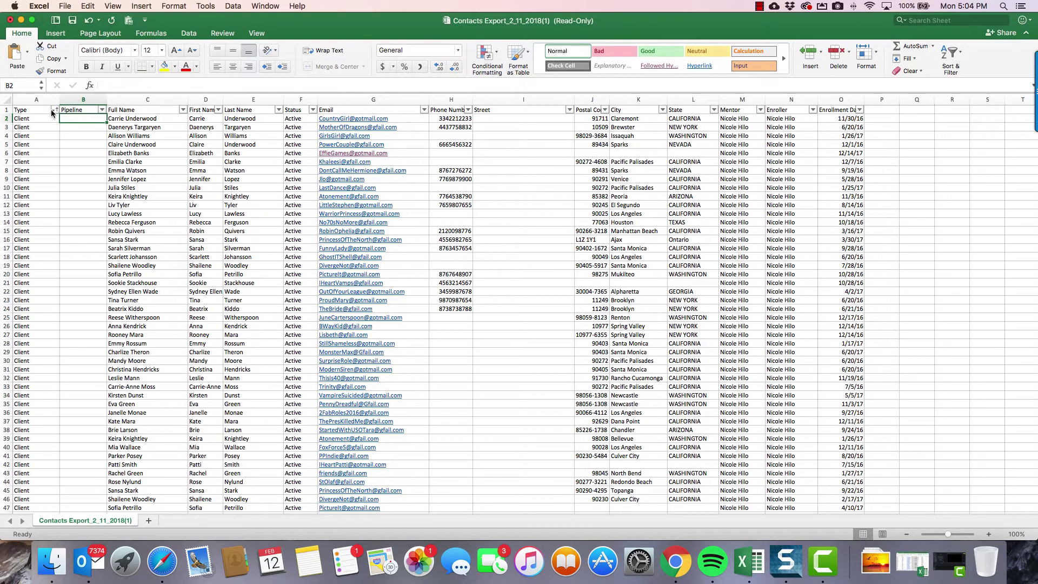
click(54, 110)
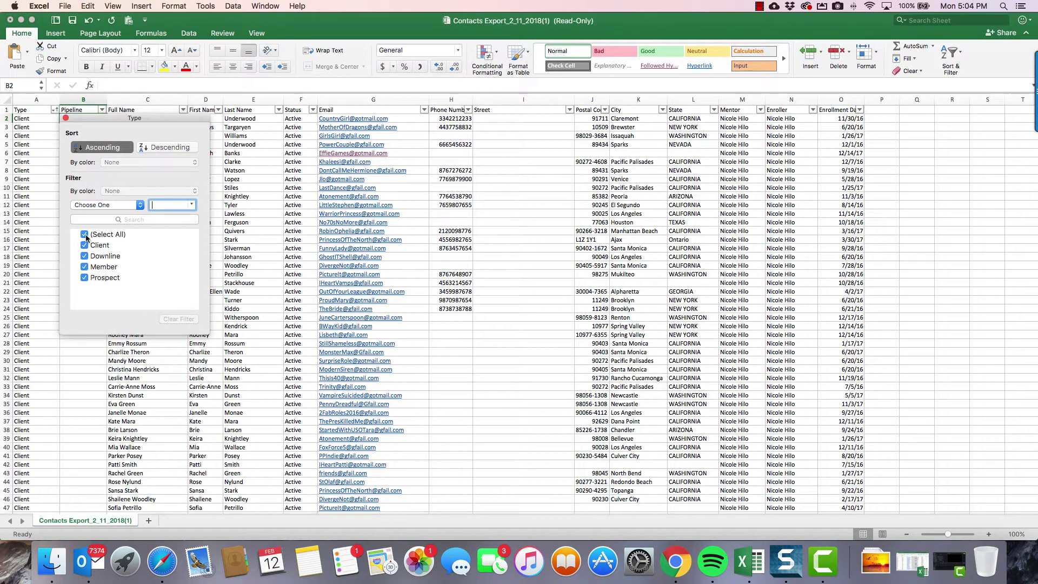
click(117, 150)
Step: Filter Type to Client and Member, then enter Contacted in B2 and copy it
click(85, 234)
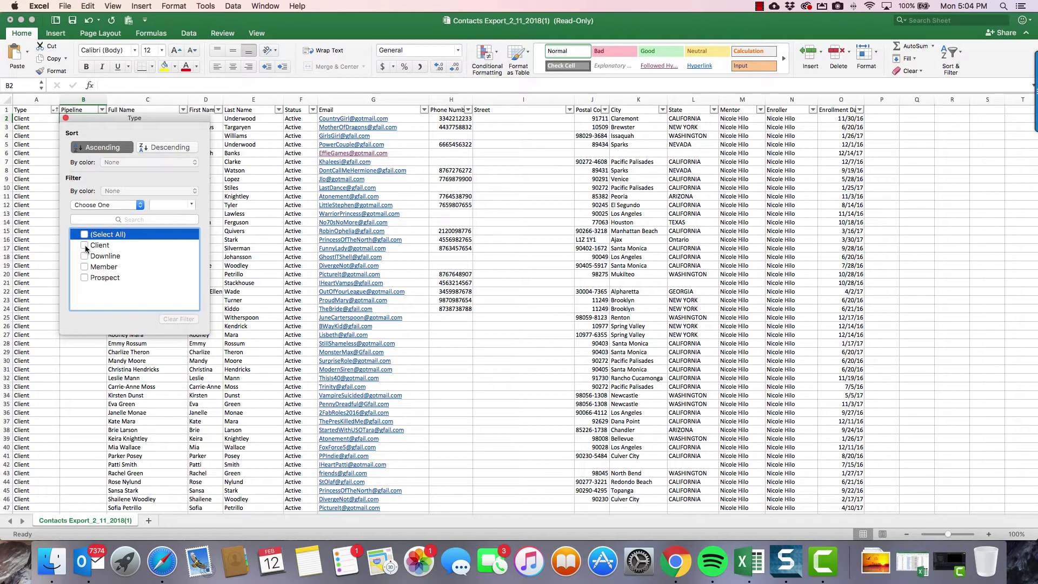
click(84, 246)
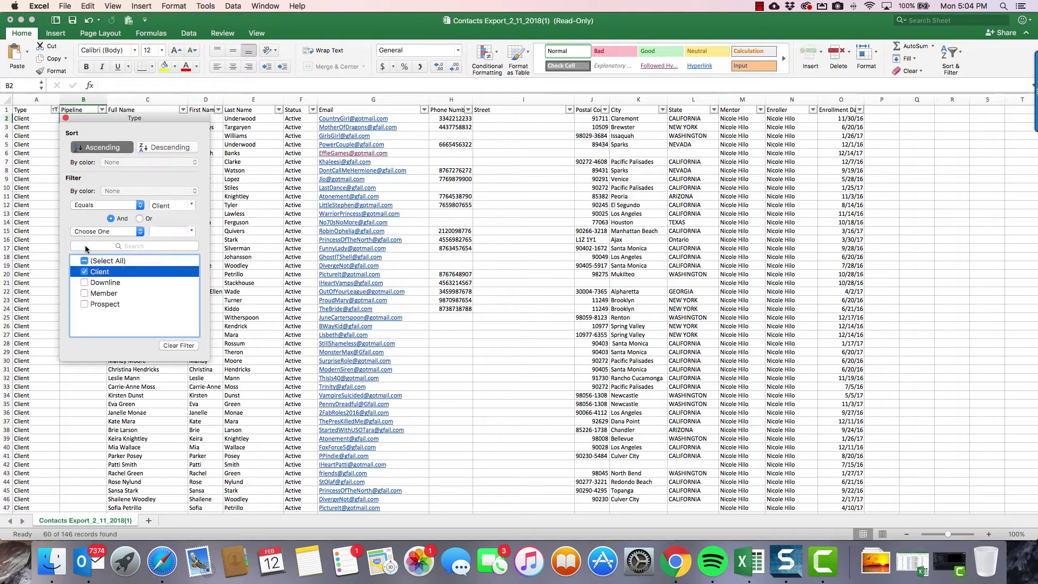
click(84, 294)
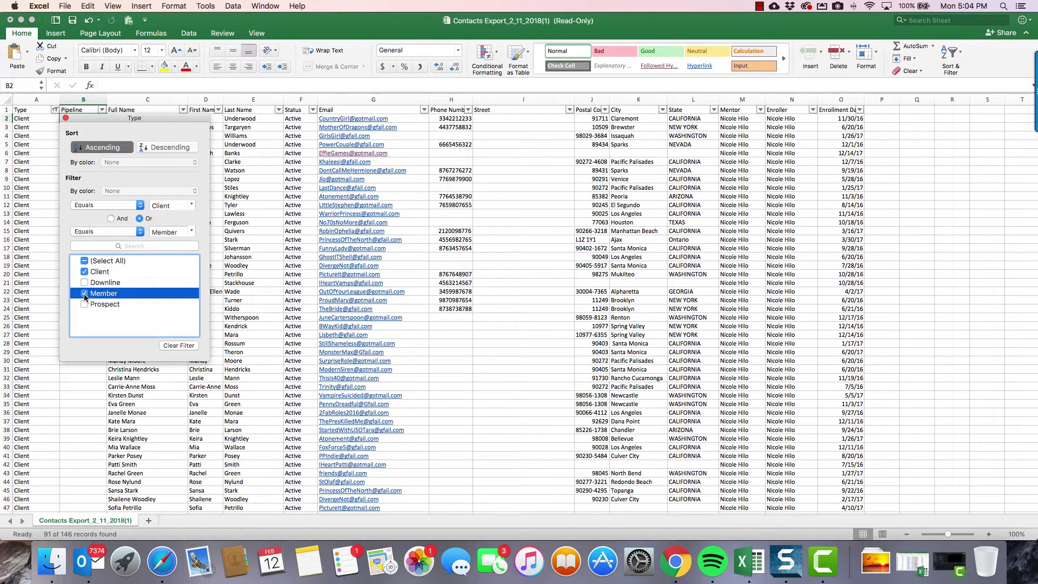
click(56, 272)
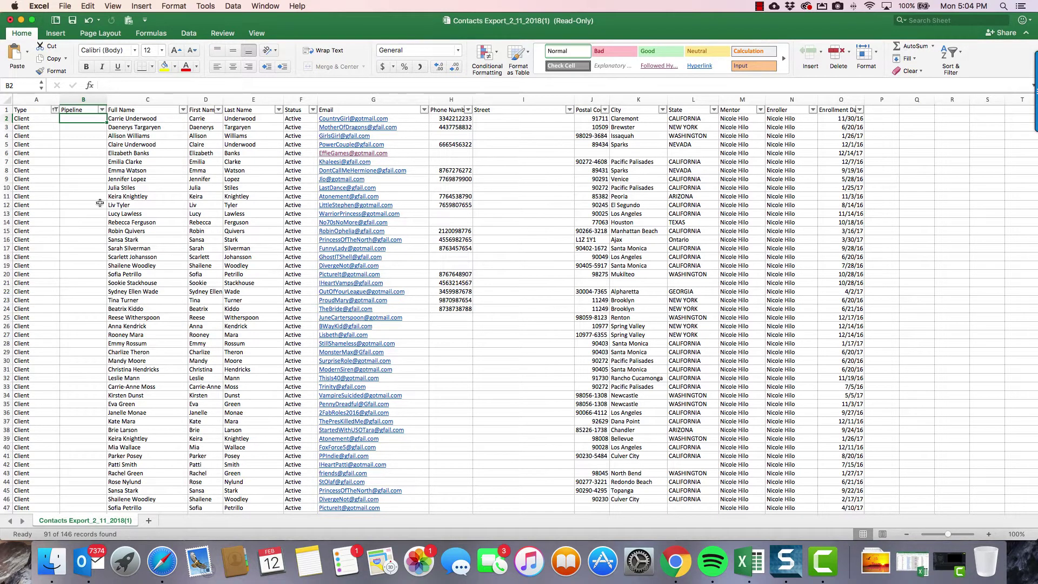
text(Contacted)
key(Return)
key(super+c)
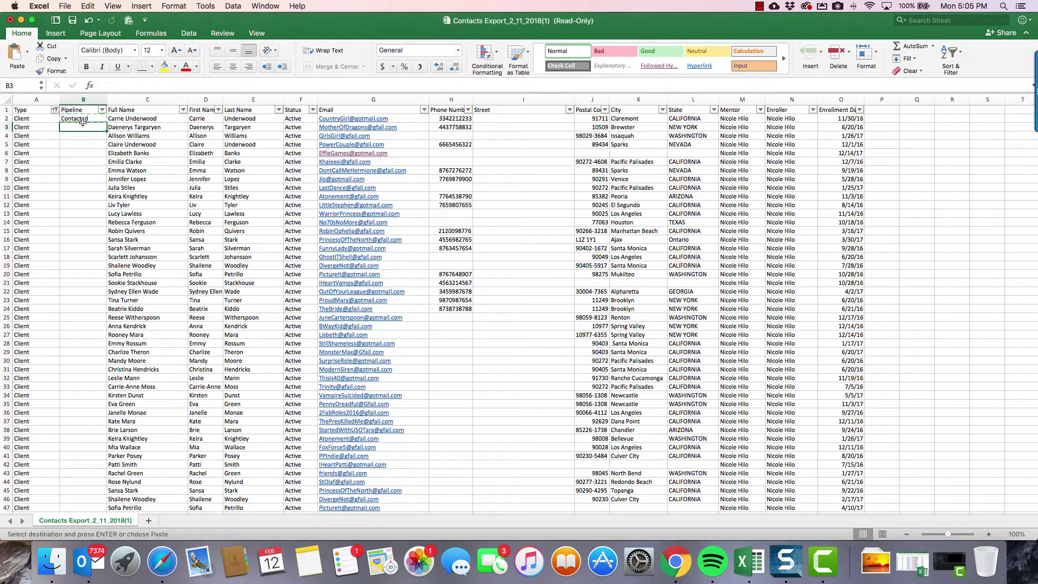
Step: Paste Contacted into the Pipeline cells of all Client rows
scroll(43, 218, down, 3)
scroll(43, 218, down, 10)
click(73, 324)
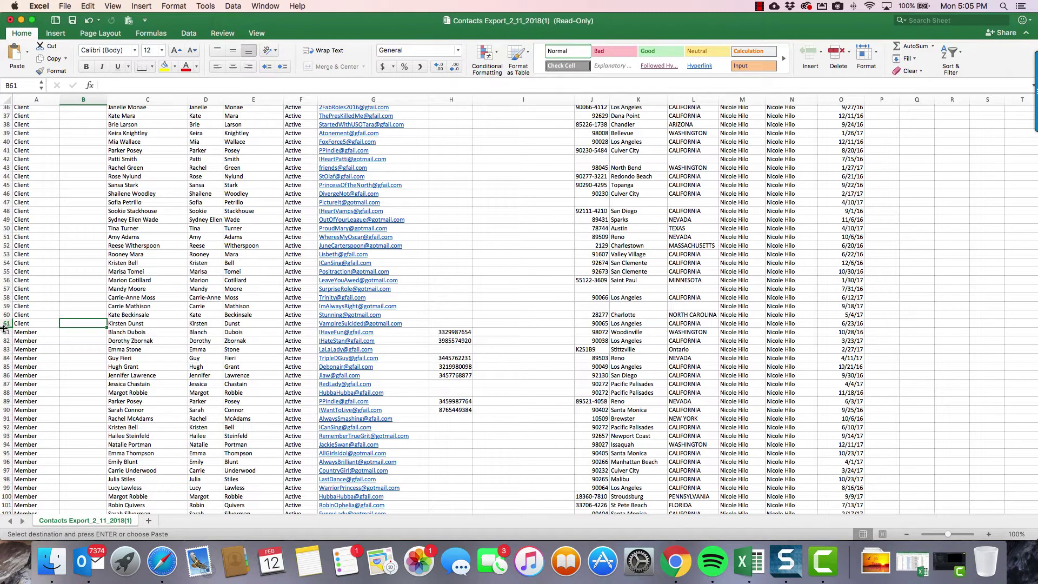
drag(73, 283, 77, 391)
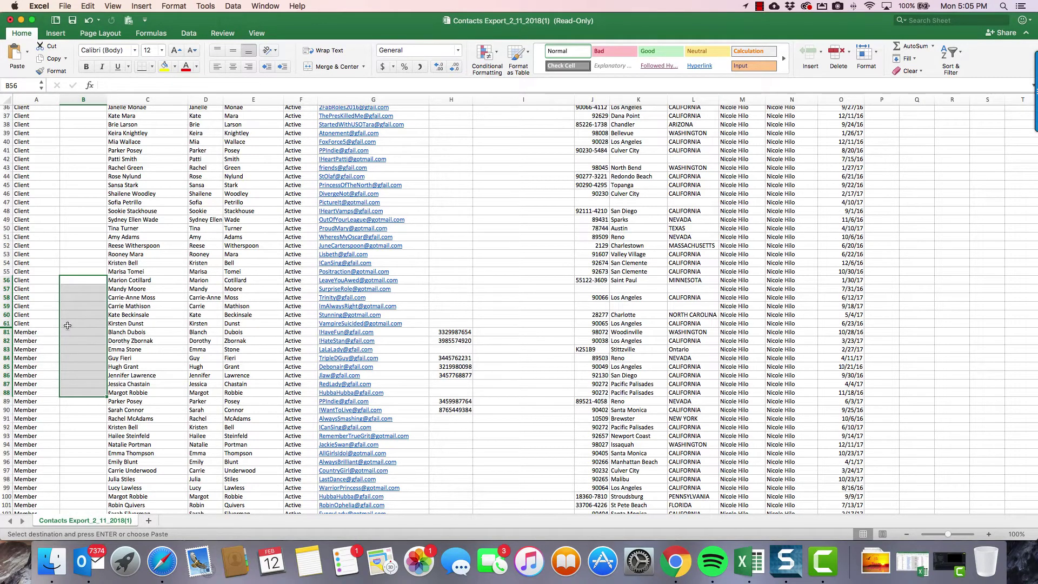
click(68, 325)
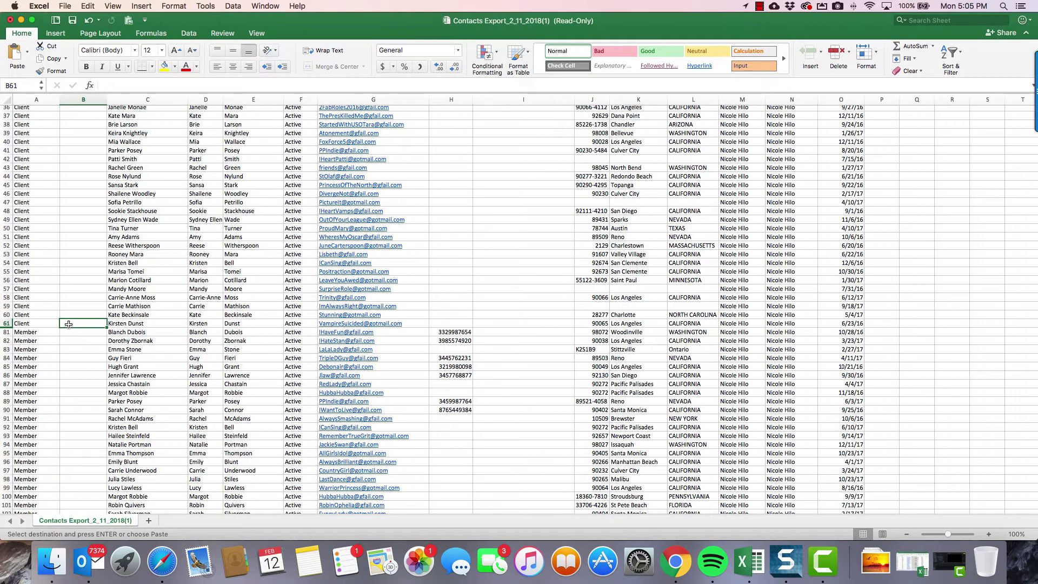
key(super+shift+Up)
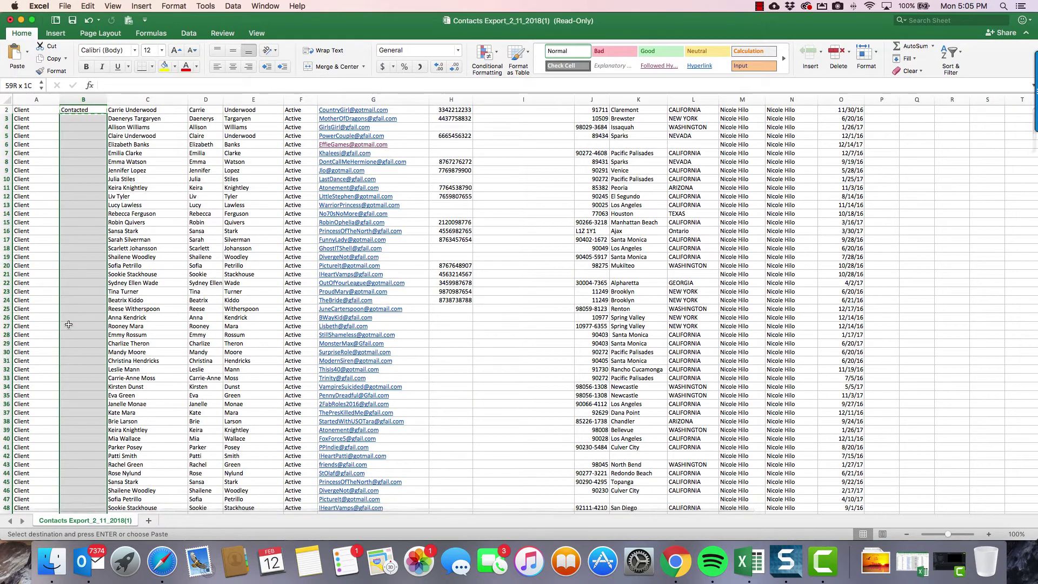
key(super+v)
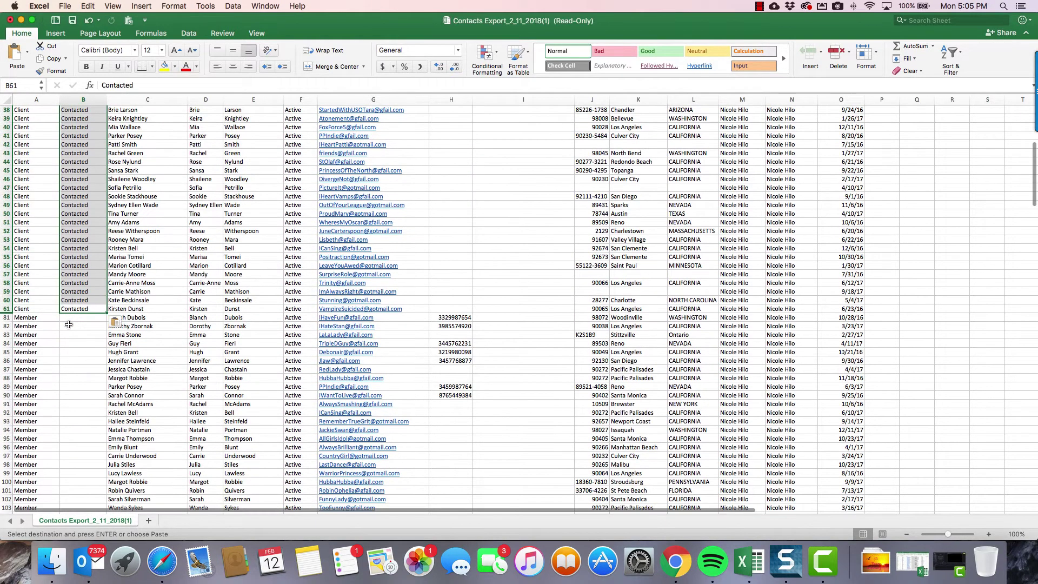
Step: Paste Contacted into the Pipeline cells of all Member rows
click(33, 321)
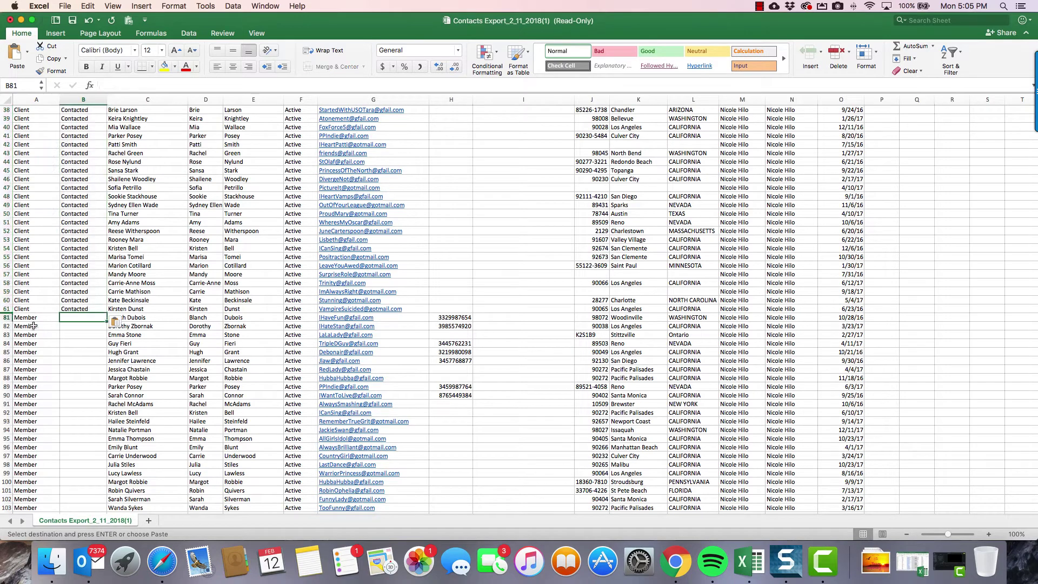
click(33, 325)
key(super+Down)
key(Right)
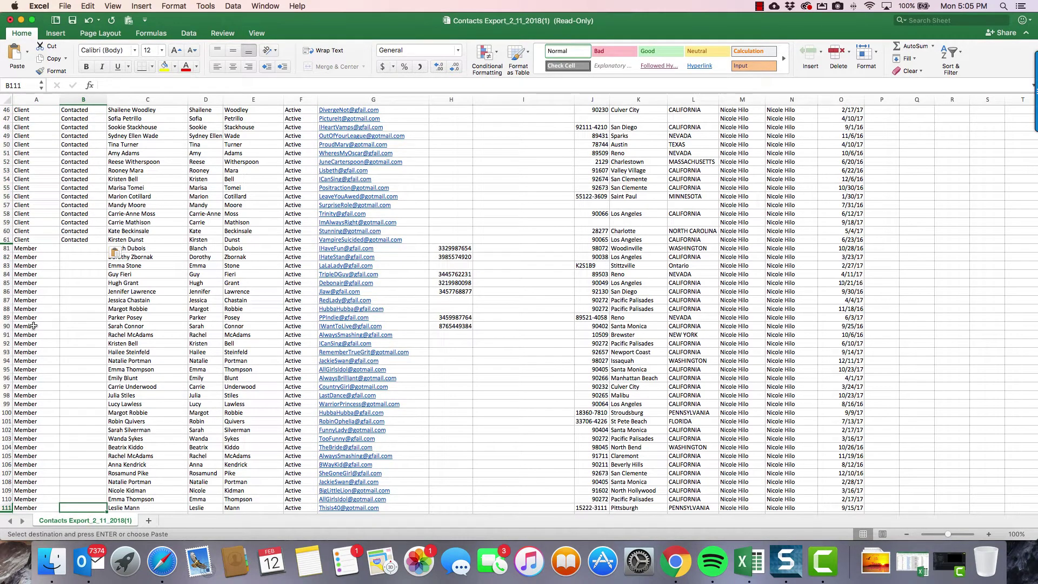
key(super+shift+Up)
key(shift+Down)
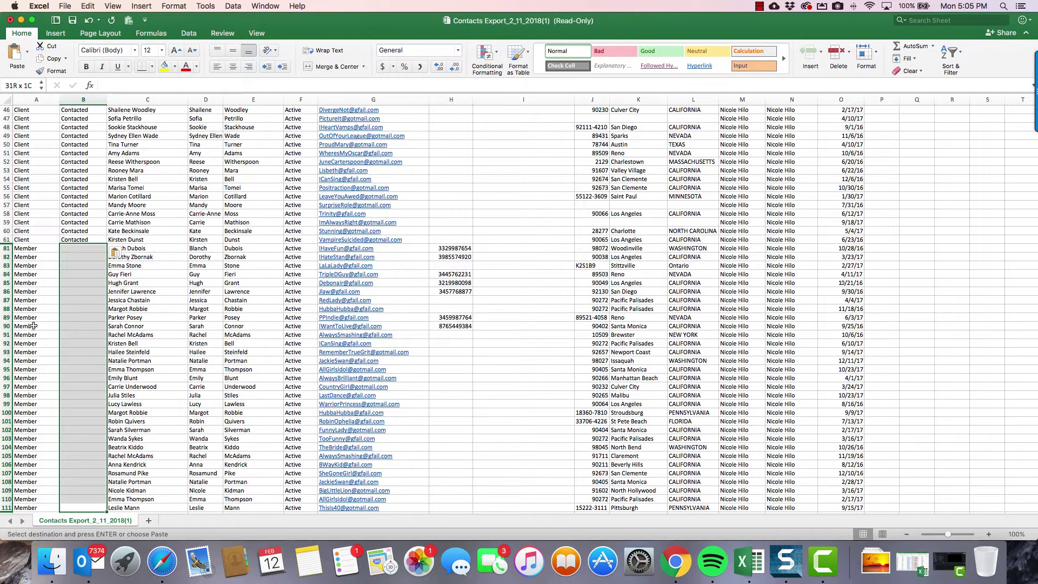
key(super+v)
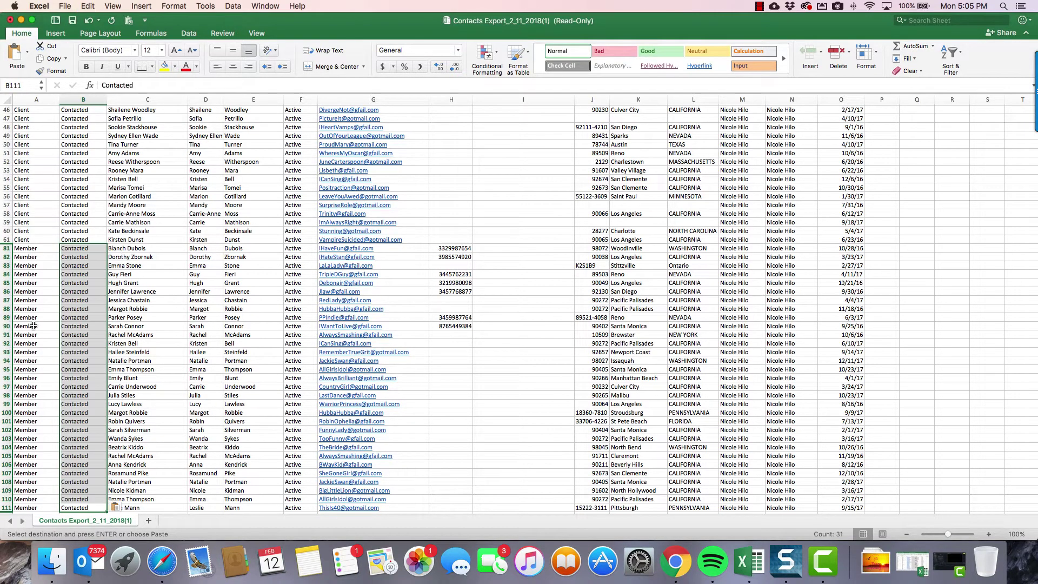
scroll(34, 326, up, 15)
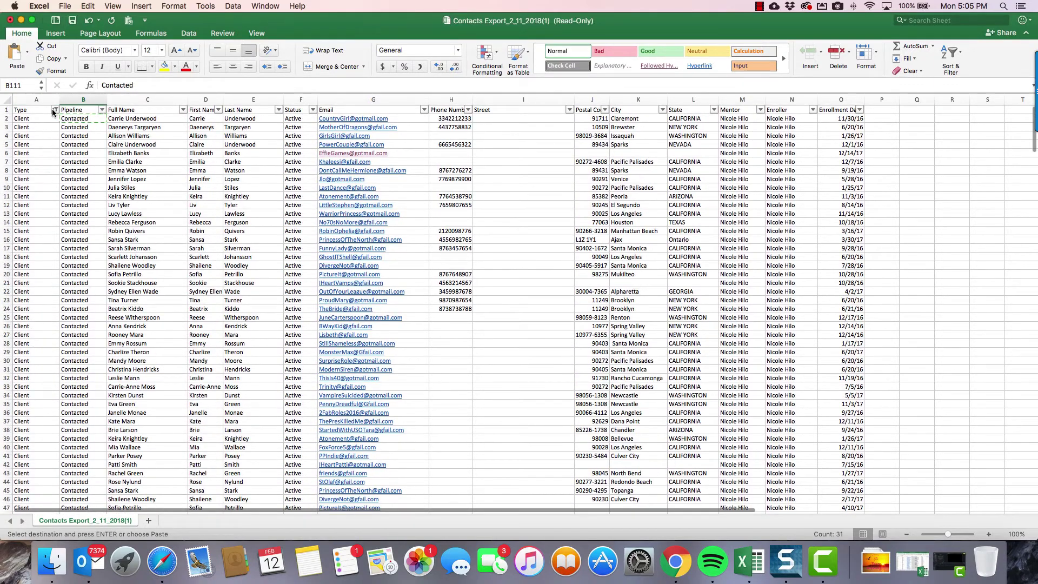
Step: Filter Type to Downline only, then enter Closed/Signed in B62 and copy it
click(54, 109)
click(85, 263)
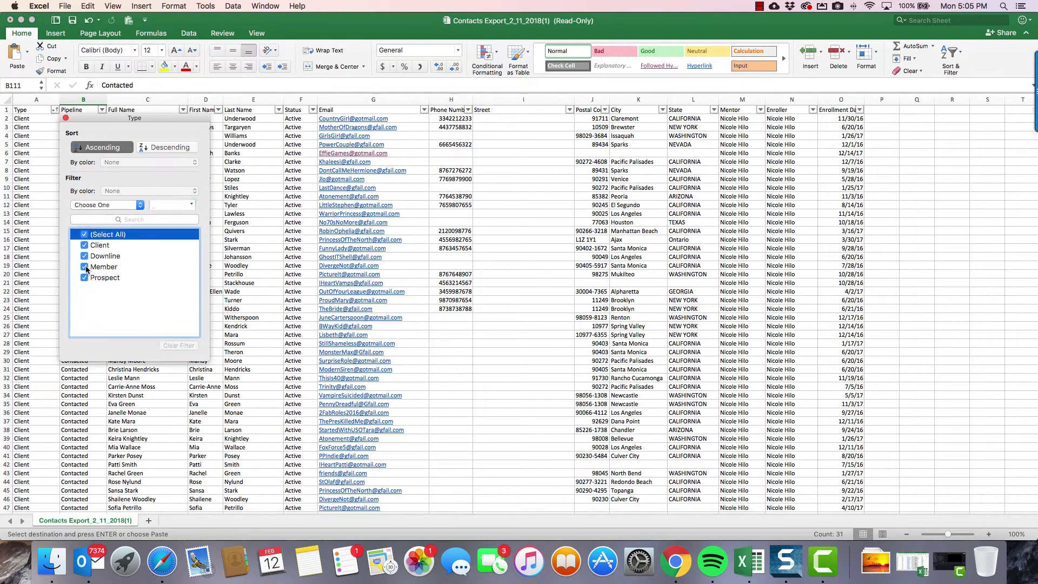
click(85, 257)
click(32, 194)
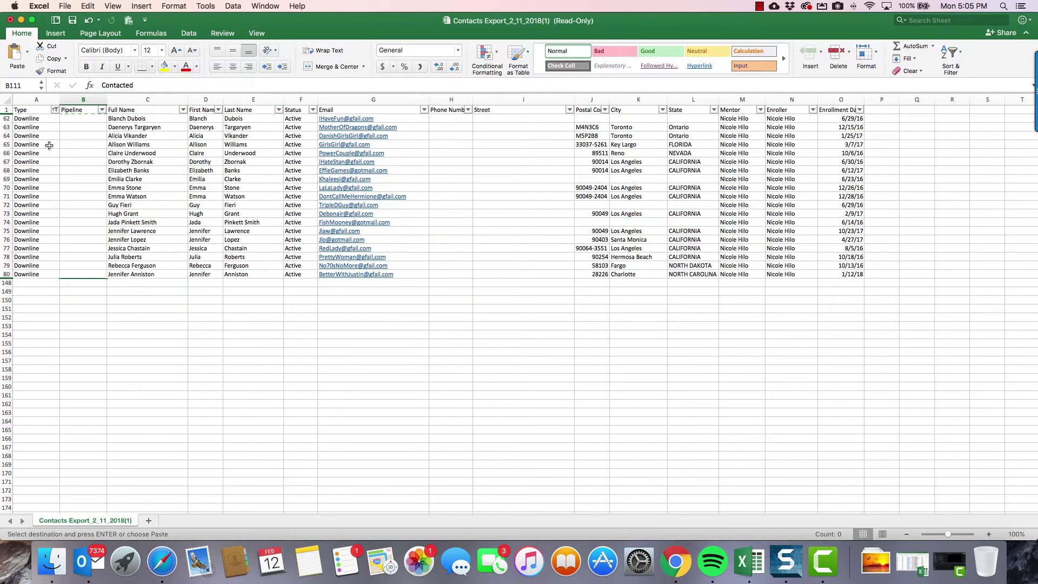
click(76, 117)
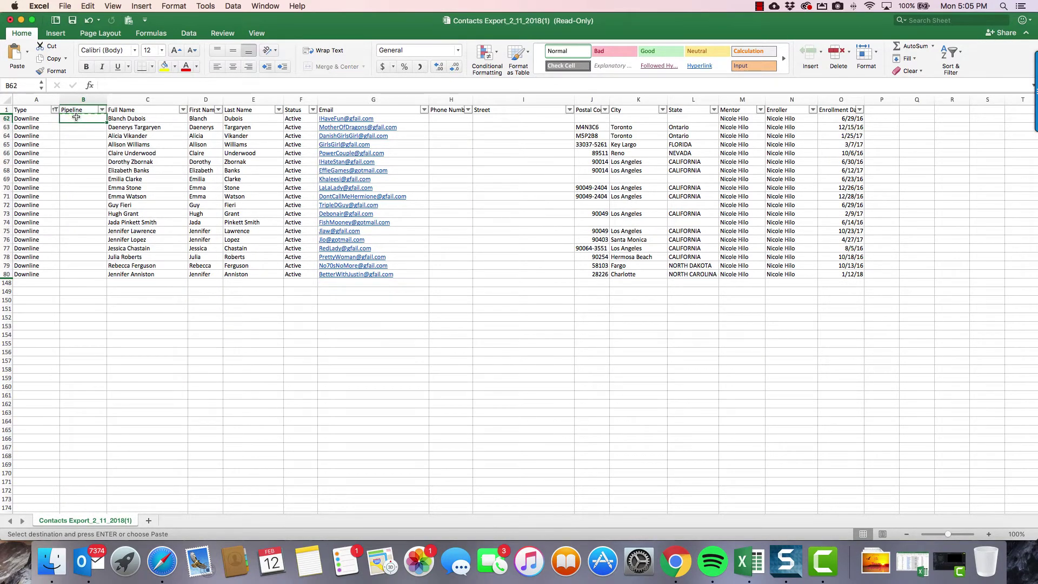
text(Closed)
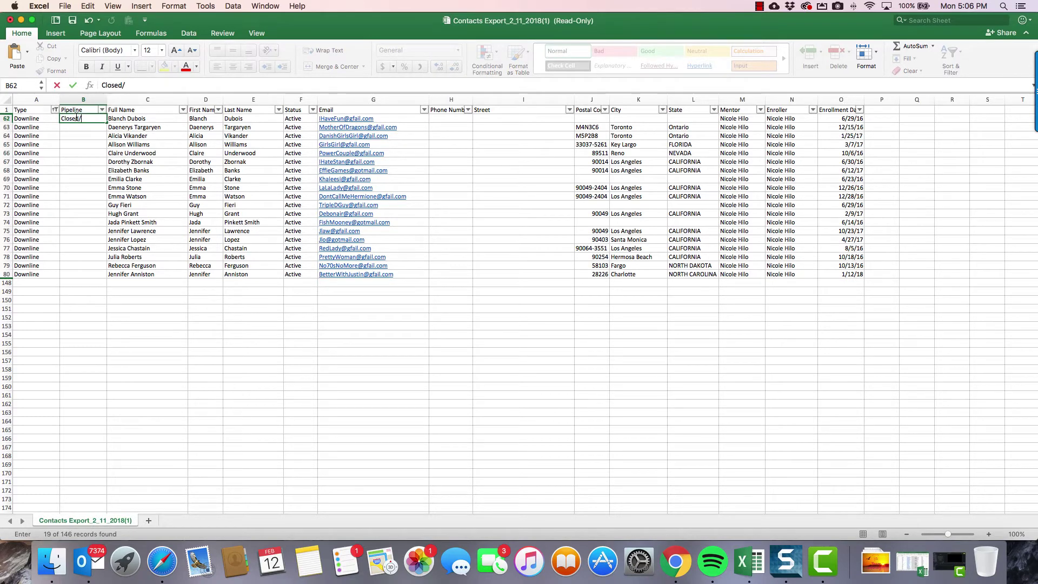
text(/Signed)
key(Return)
key(Up)
key(super+c)
Step: Paste Closed/Signed into the remaining Downline Pipeline cells B63:B80
key(Down)
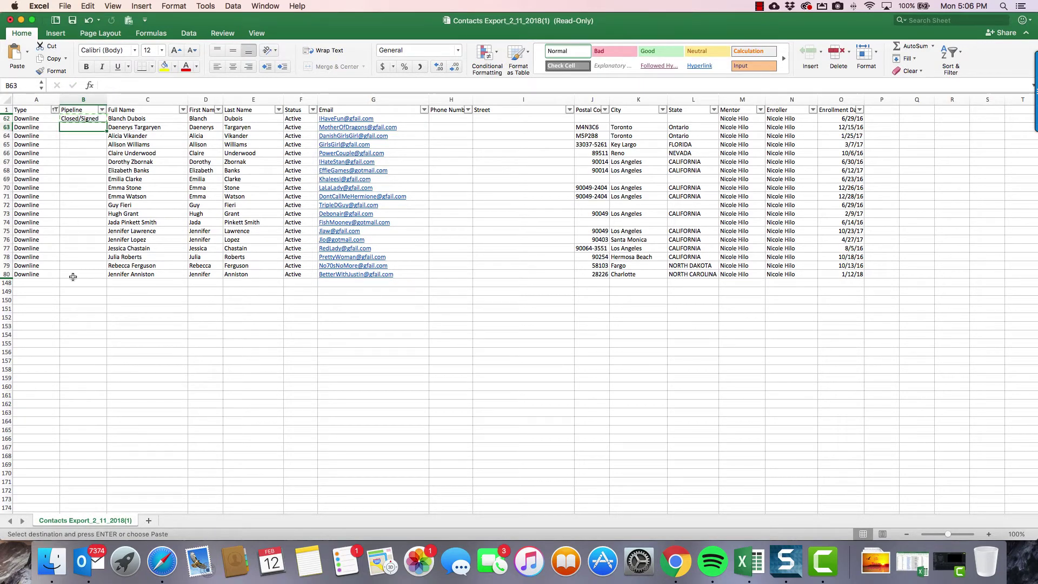
drag(72, 276, 71, 125)
key(super+v)
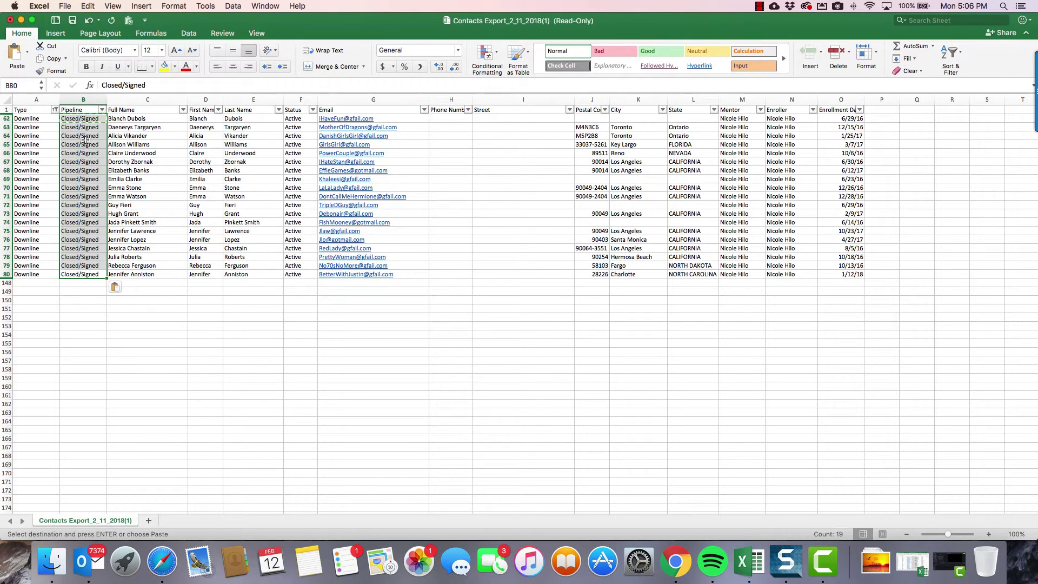
click(84, 142)
click(55, 110)
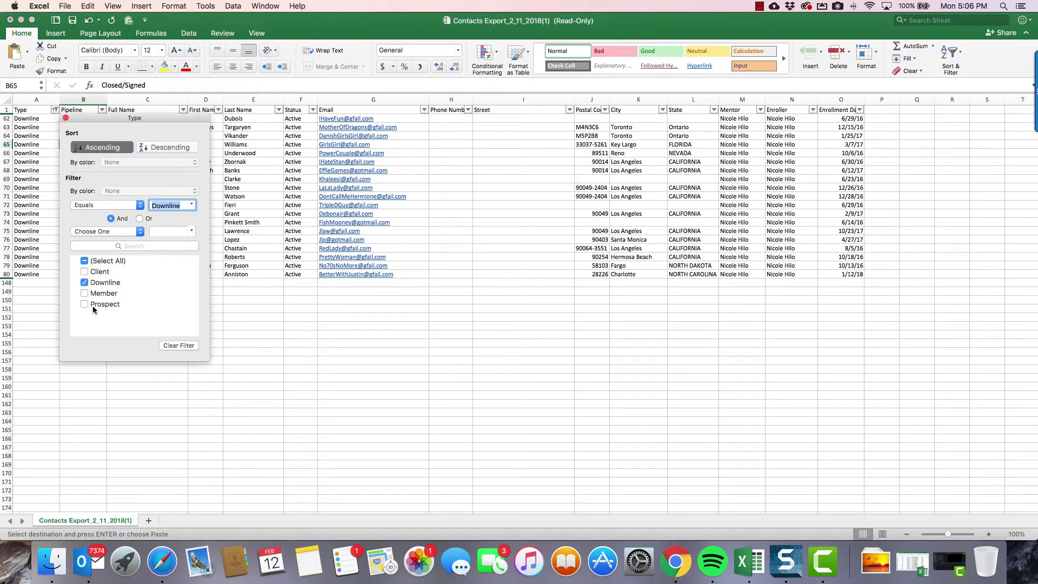
Step: Reselect all Type values so every contact shows, then review the top Client rows
click(84, 261)
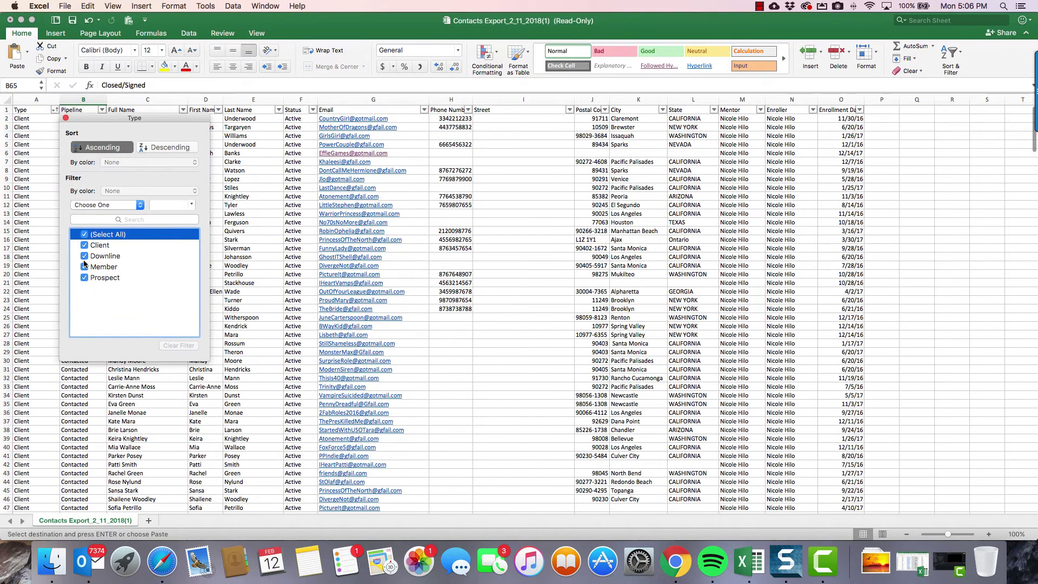
click(34, 241)
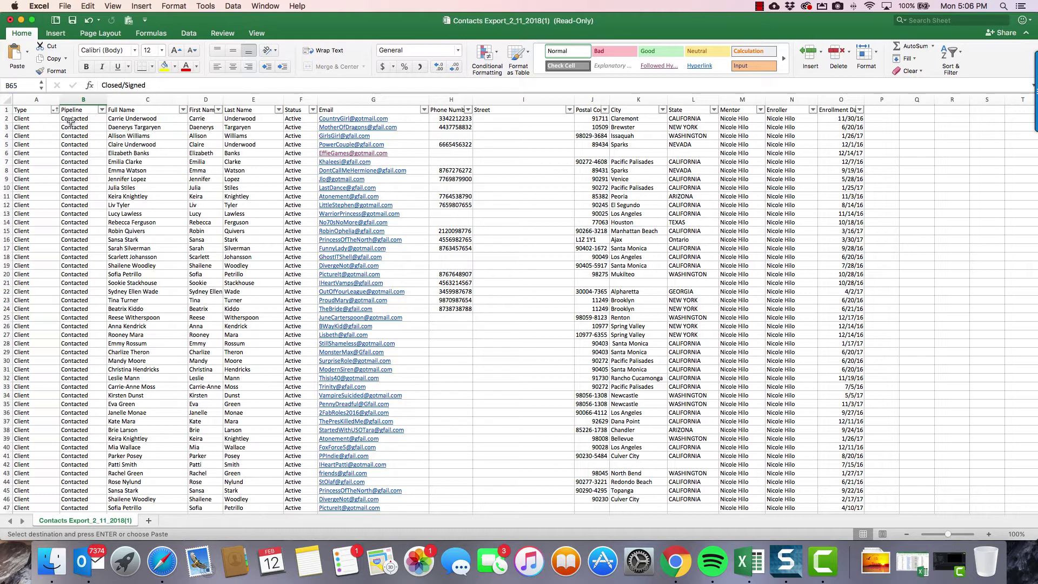
drag(33, 119, 32, 270)
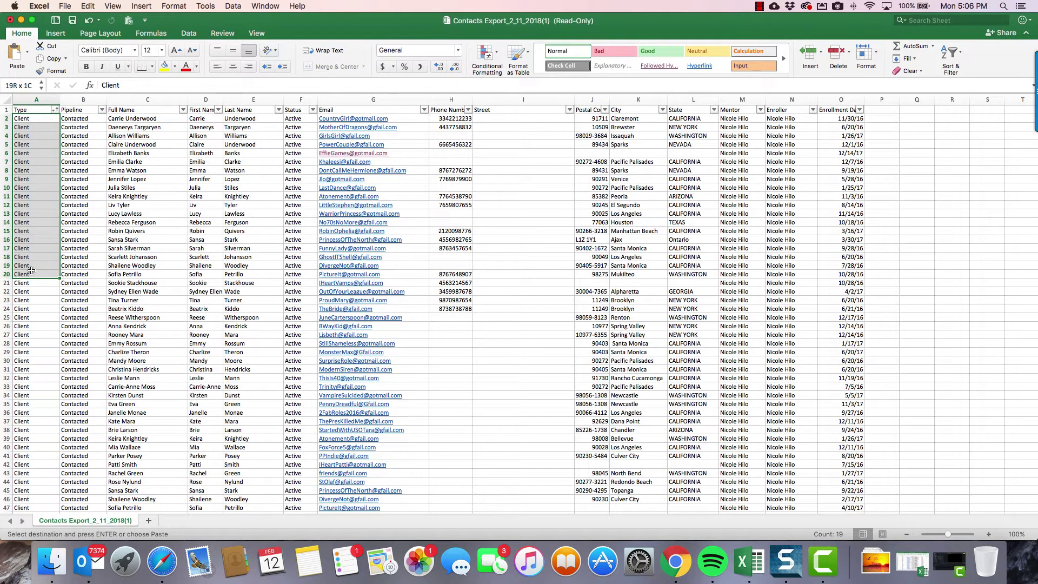
click(65, 266)
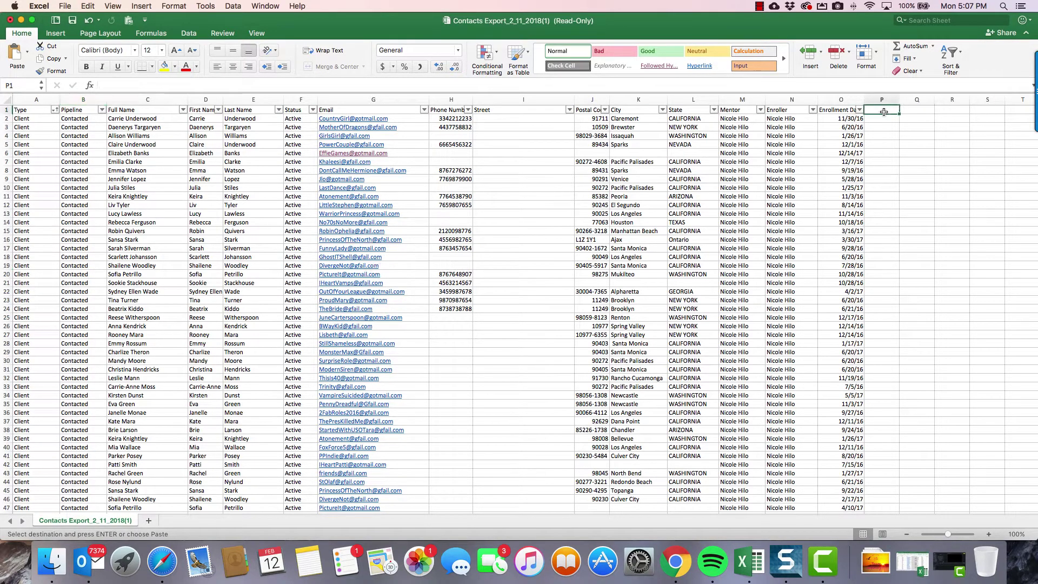
Step: Add a Lead Temp column rating the first four contacts Hot, Hot, Warm, Warm
text(Lead Temp)
key(Return)
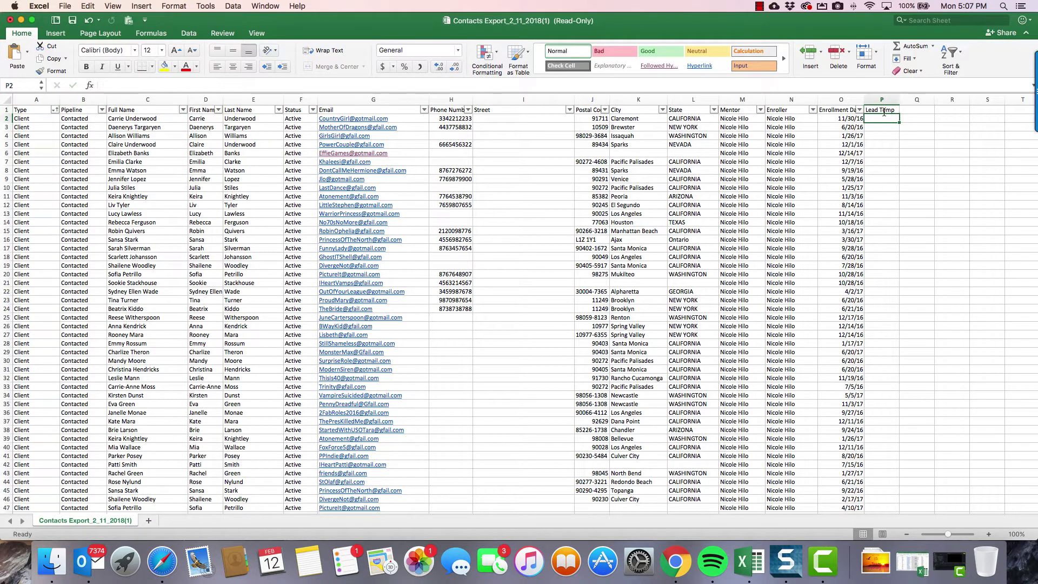
text(Hot)
key(Return)
text(Hot)
key(Return)
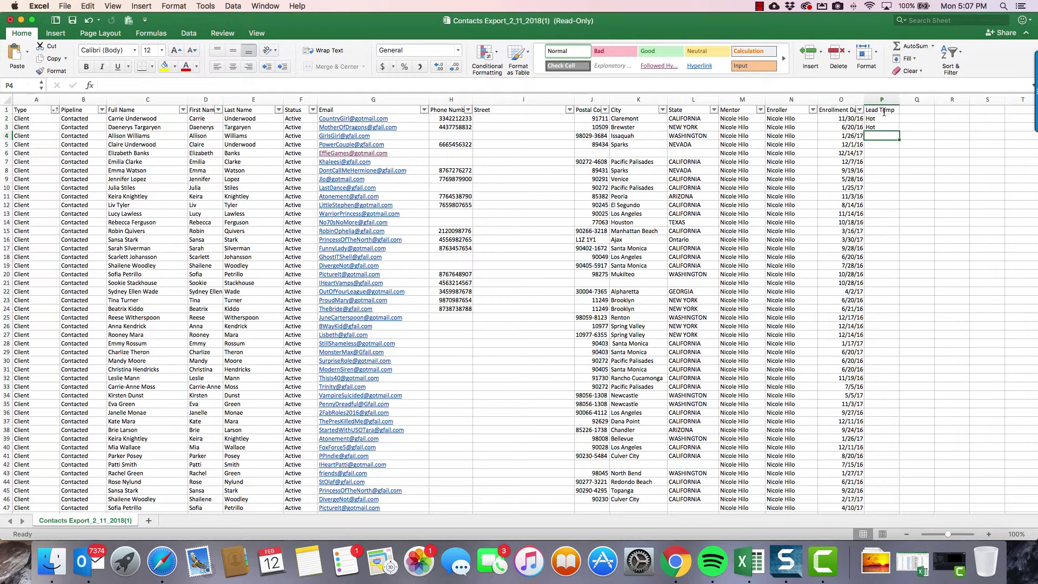
text(Warm)
key(Return)
text(Warm)
key(Return)
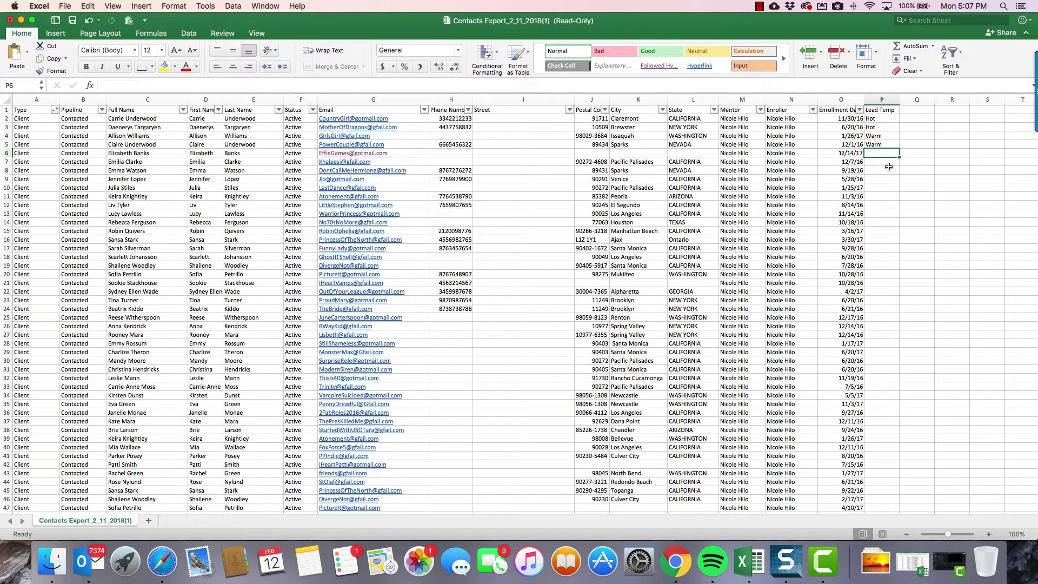
Step: Add a Tags column in Q1 with Makeup Artist and Preschool tags, and widen it
click(918, 112)
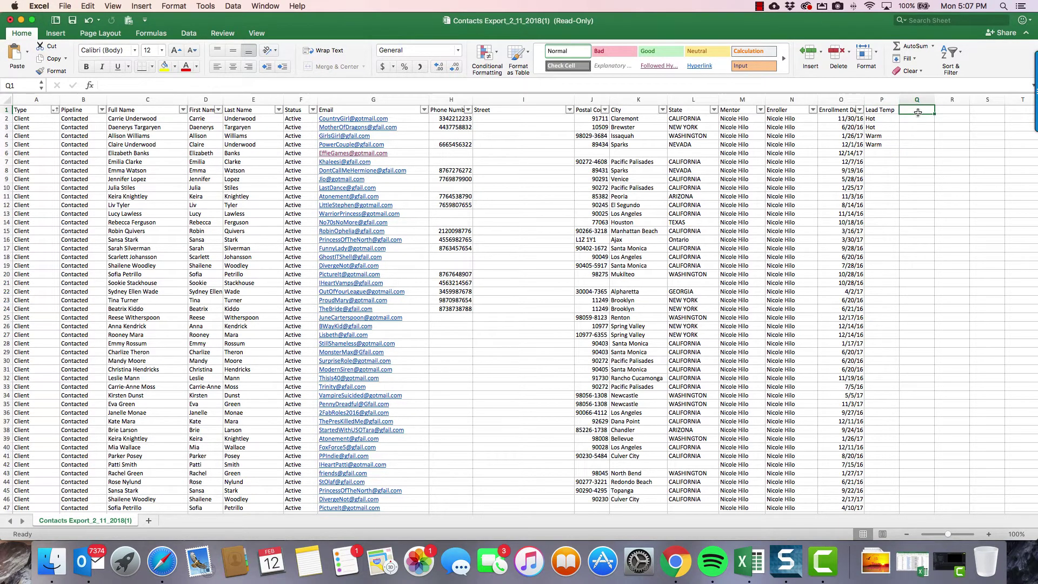
text(Tags)
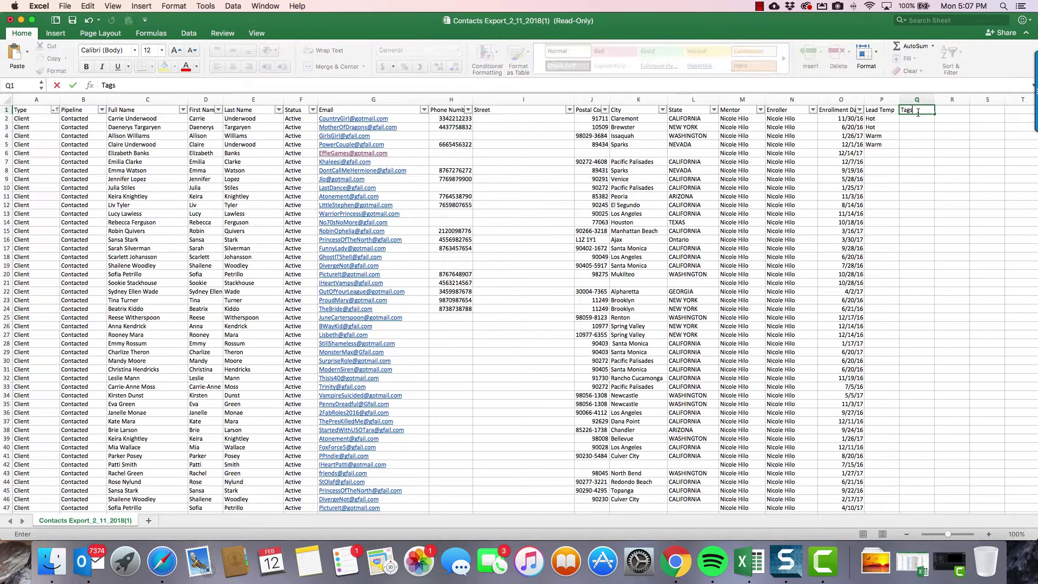
key(Return)
text(Makeup)
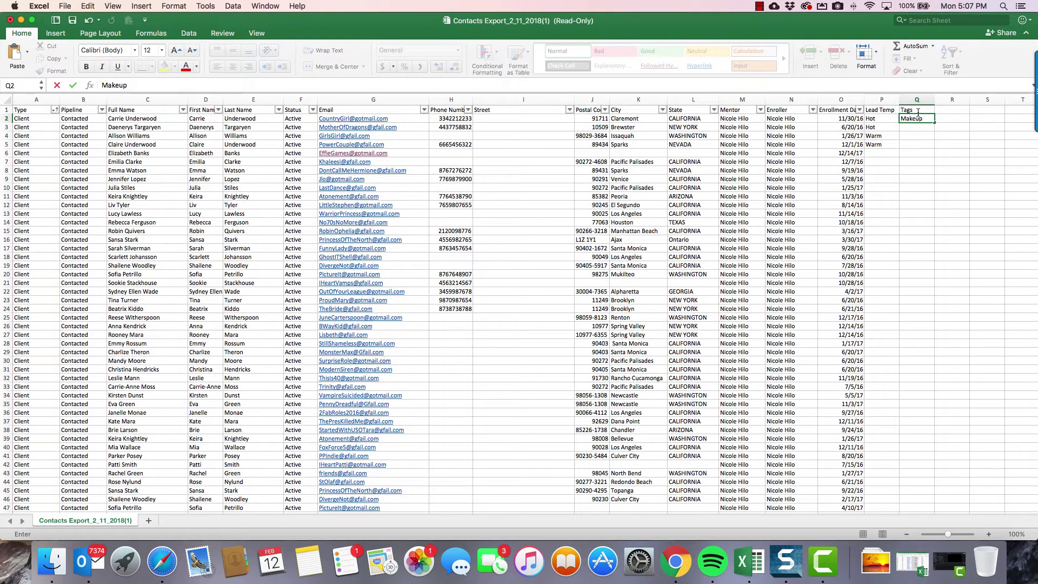
text( Artist)
key(Return)
key(Return)
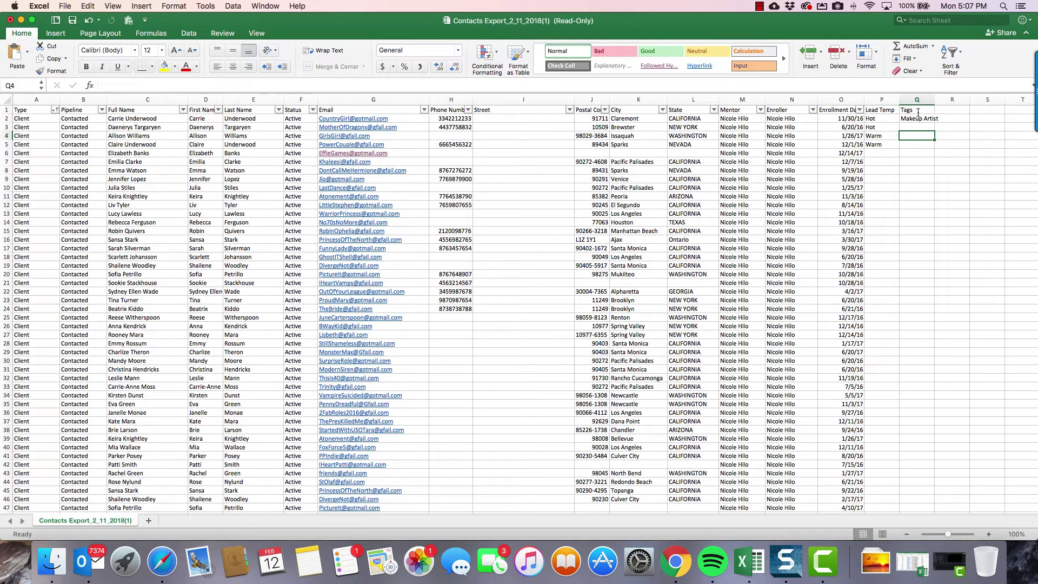
text(Preschool)
key(Return)
key(Down)
key(Down)
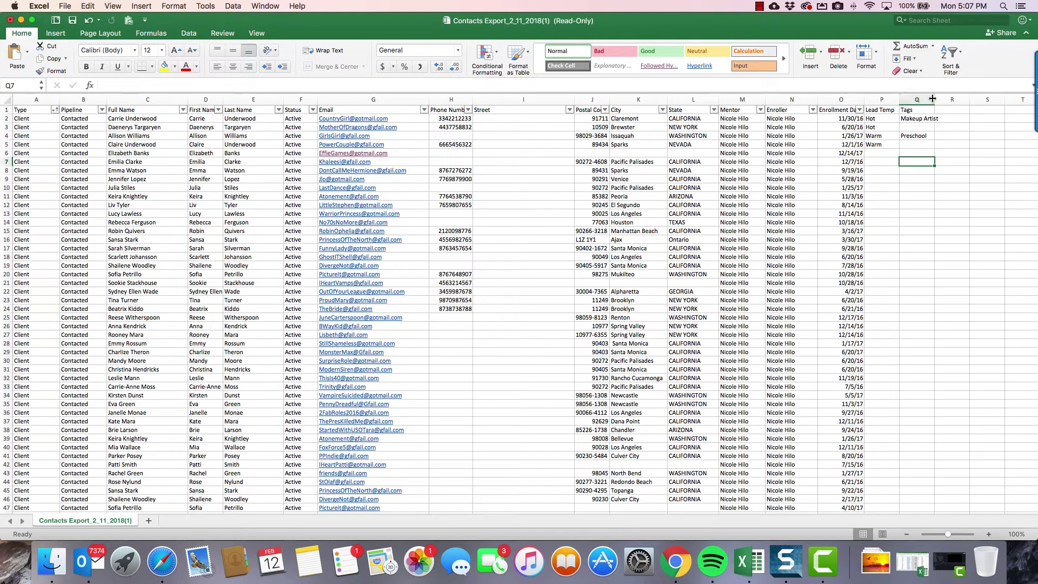
drag(934, 100, 933, 99)
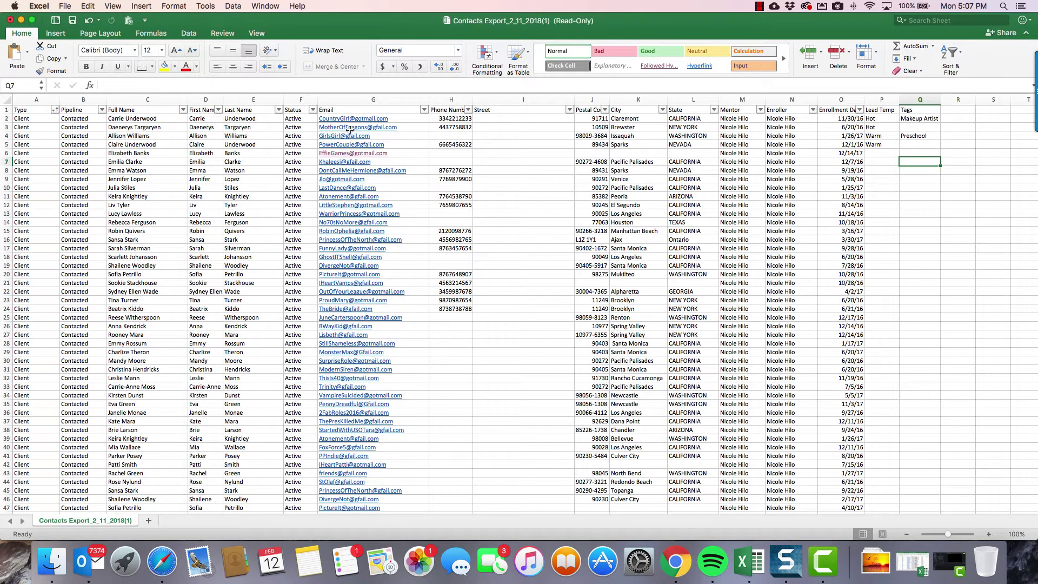
scroll(92, 98, up, 1)
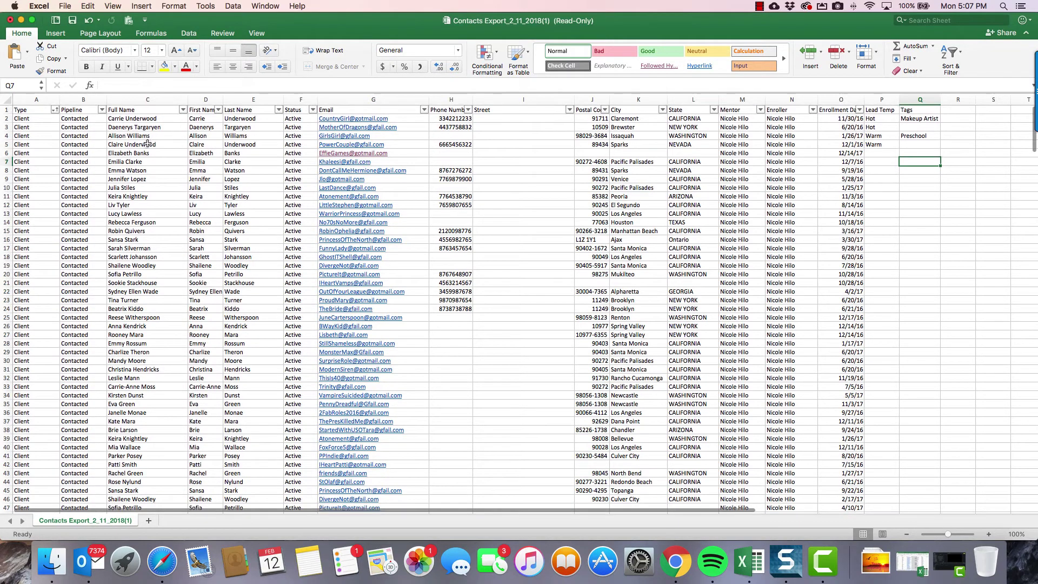
click(66, 6)
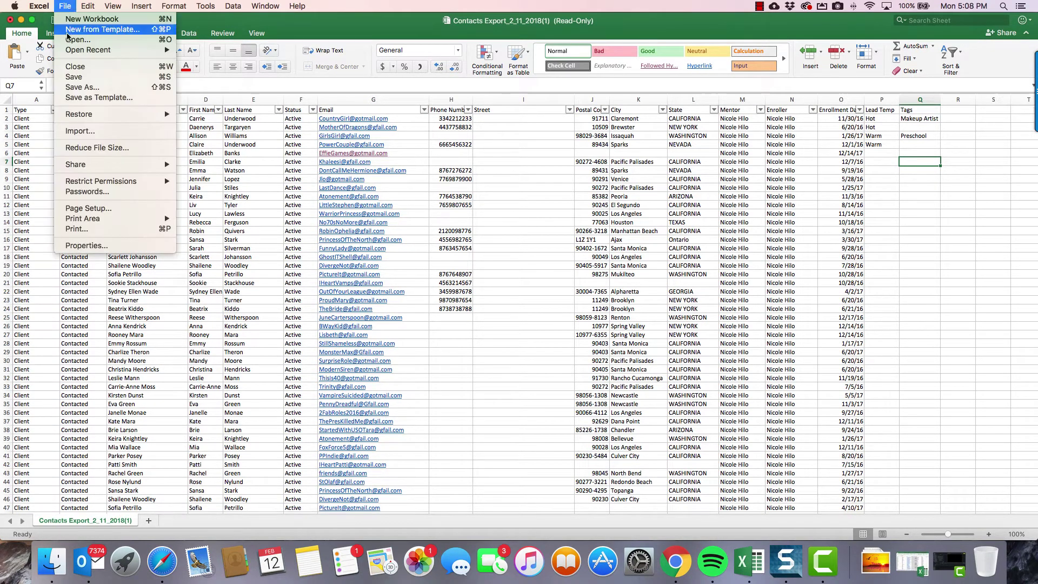
Step: Save the sheet to the Desktop as BC Upload in Comma Separated Values (.csv) format
click(83, 87)
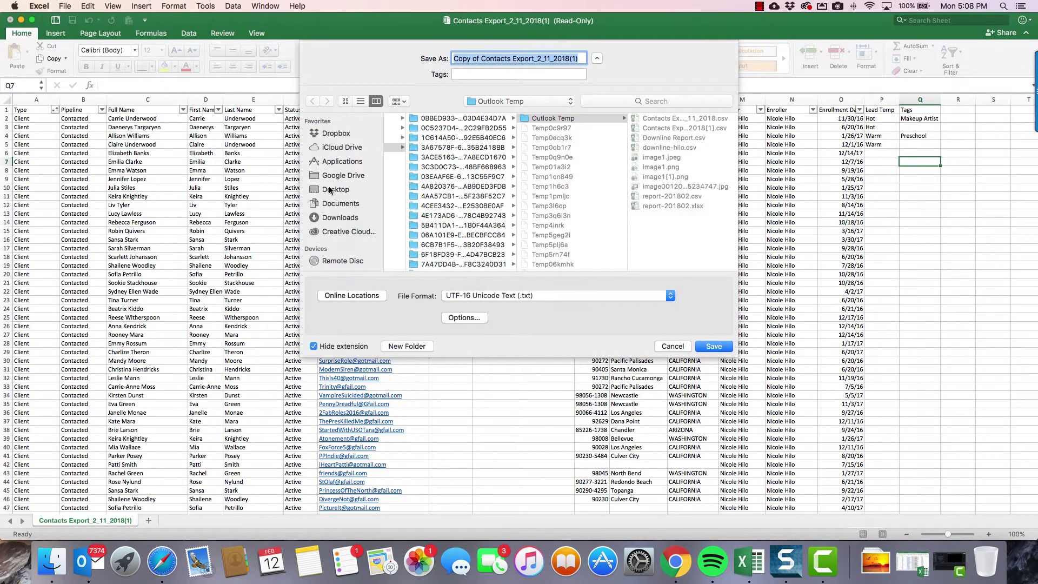
click(329, 190)
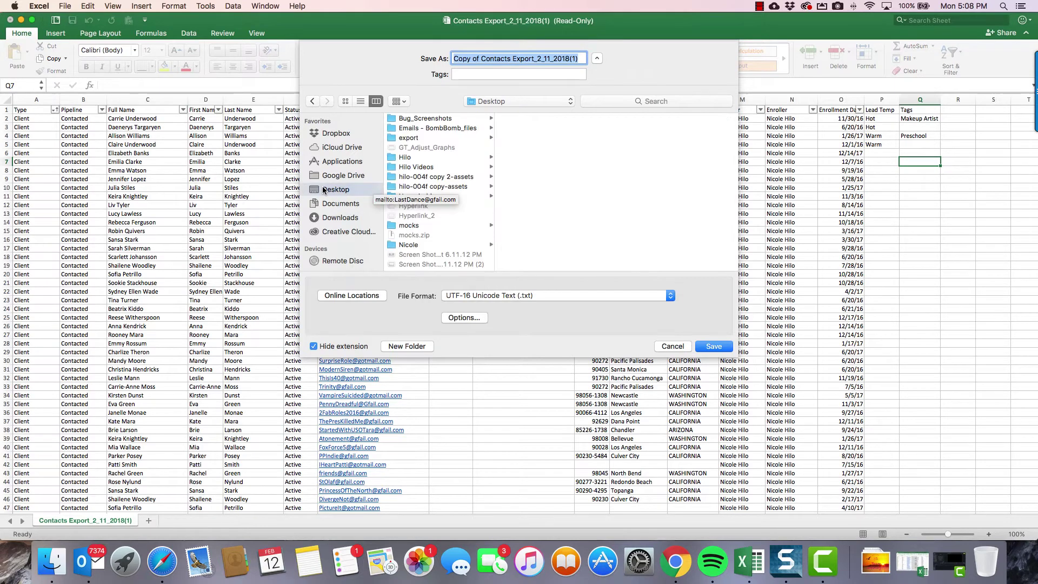
click(542, 298)
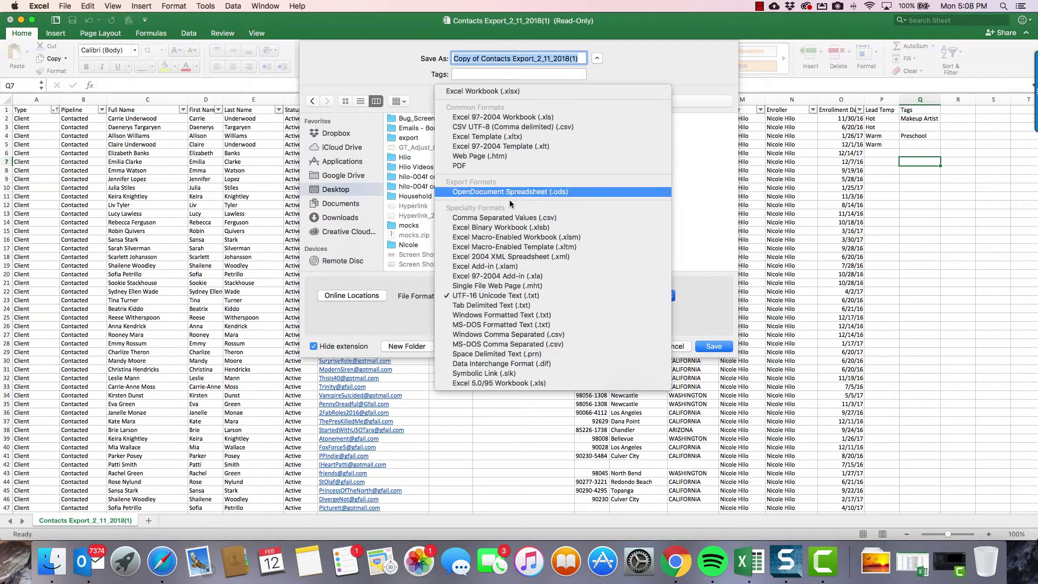
click(508, 217)
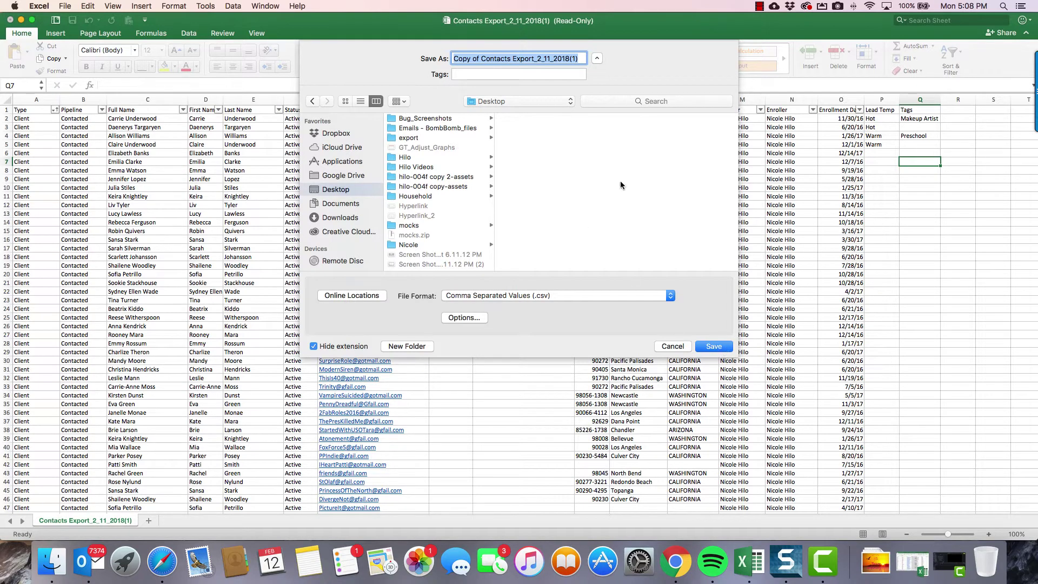
text(BC Up)
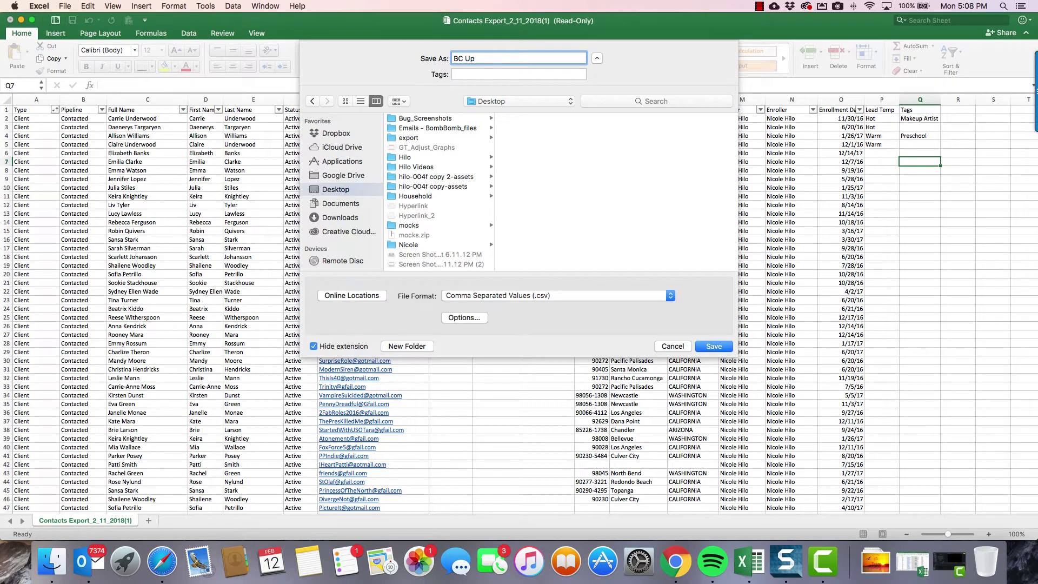
text(loasd)
key(BackSpace)
key(BackSpace)
text(d)
click(713, 346)
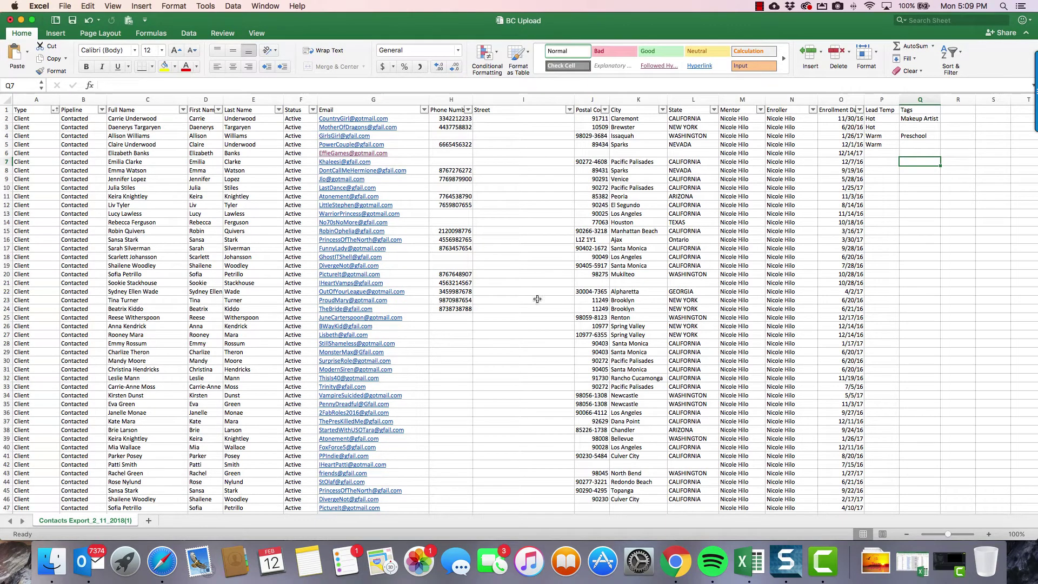
Step: Switch to Hilo IPA and open the Import Contacts window from Contact Management
click(675, 562)
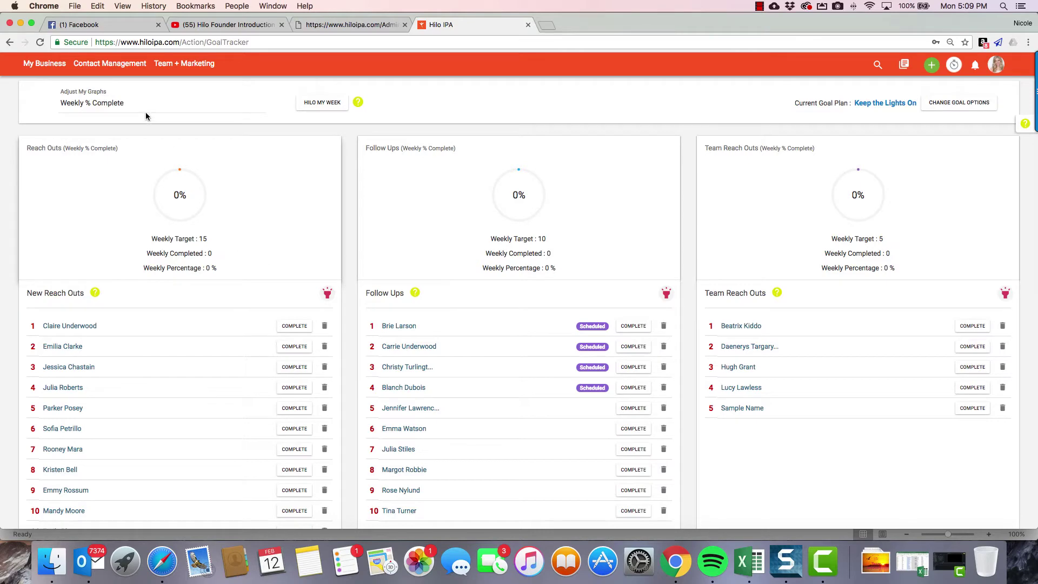
click(114, 64)
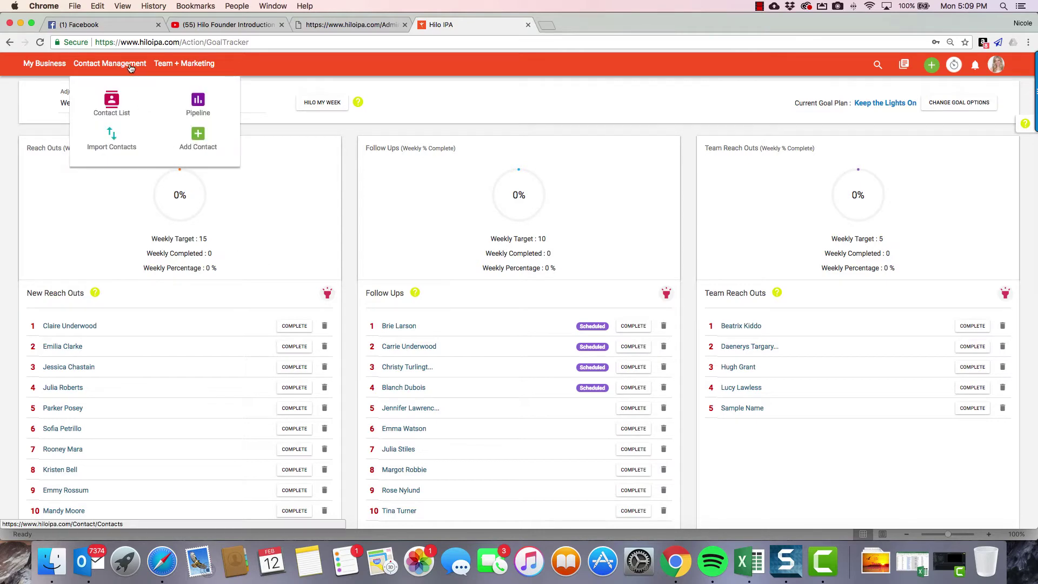
click(112, 137)
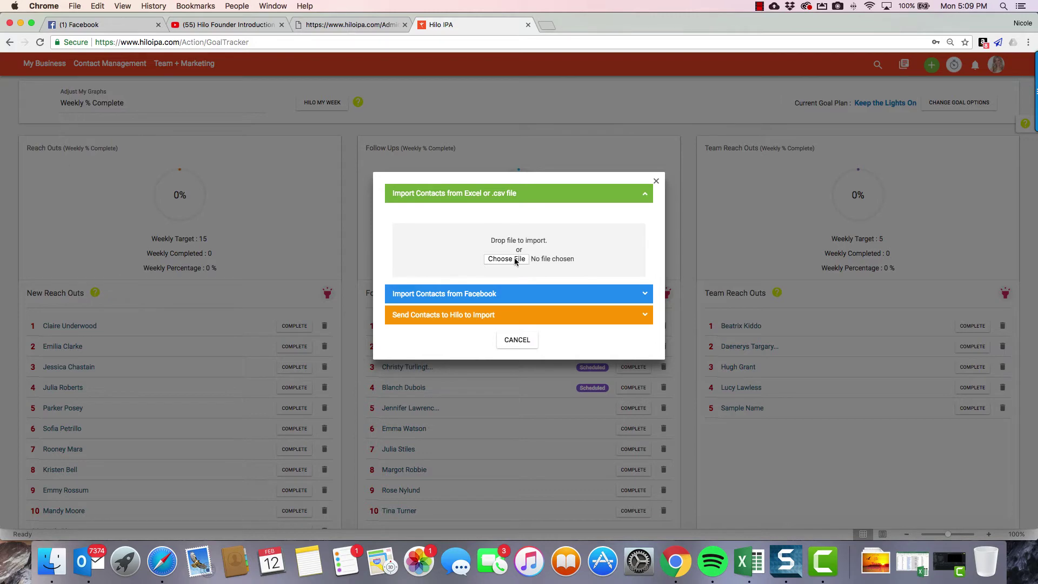
click(656, 181)
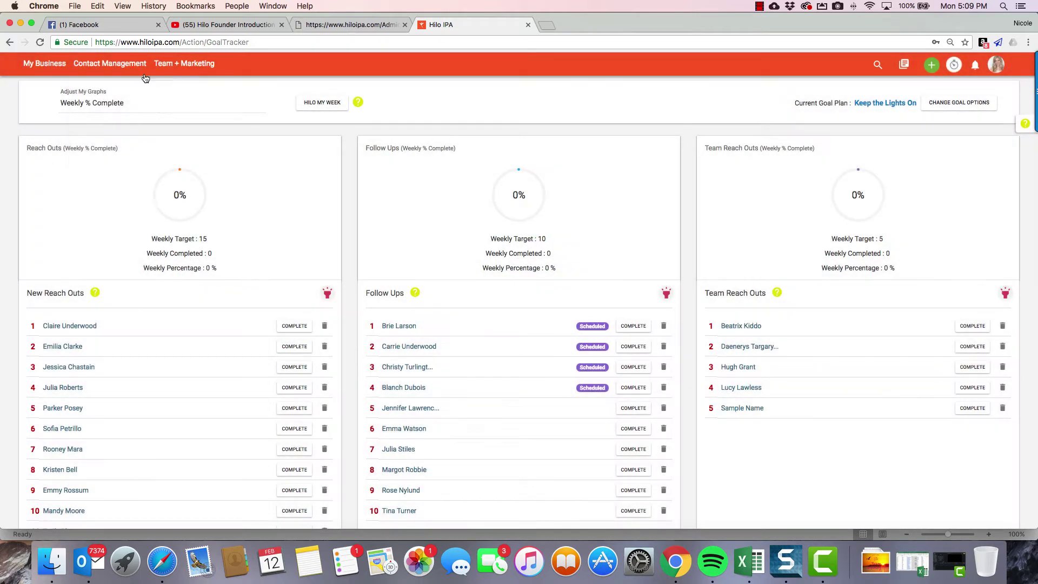
click(135, 74)
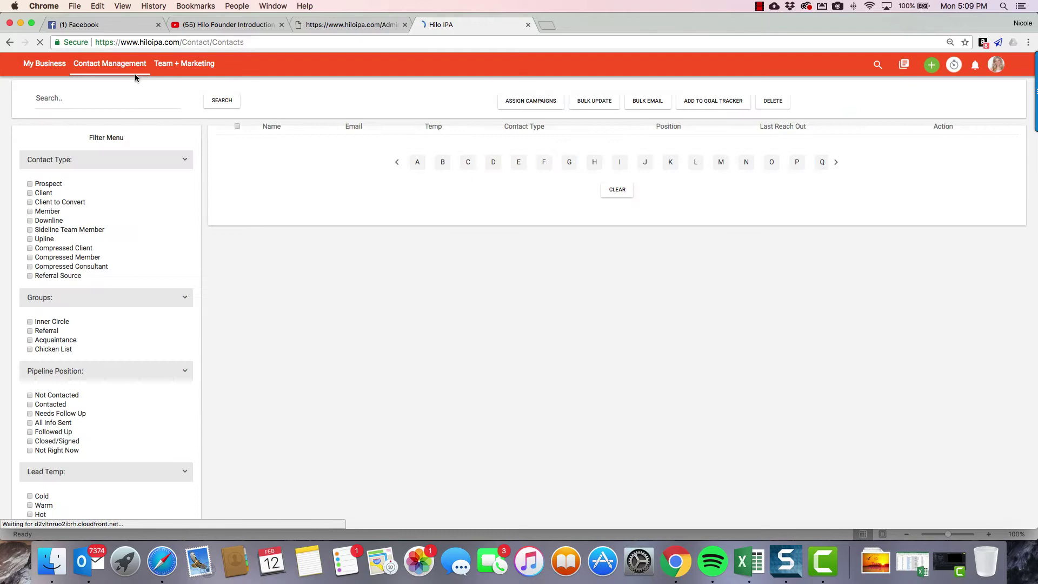
mouse_move(116, 73)
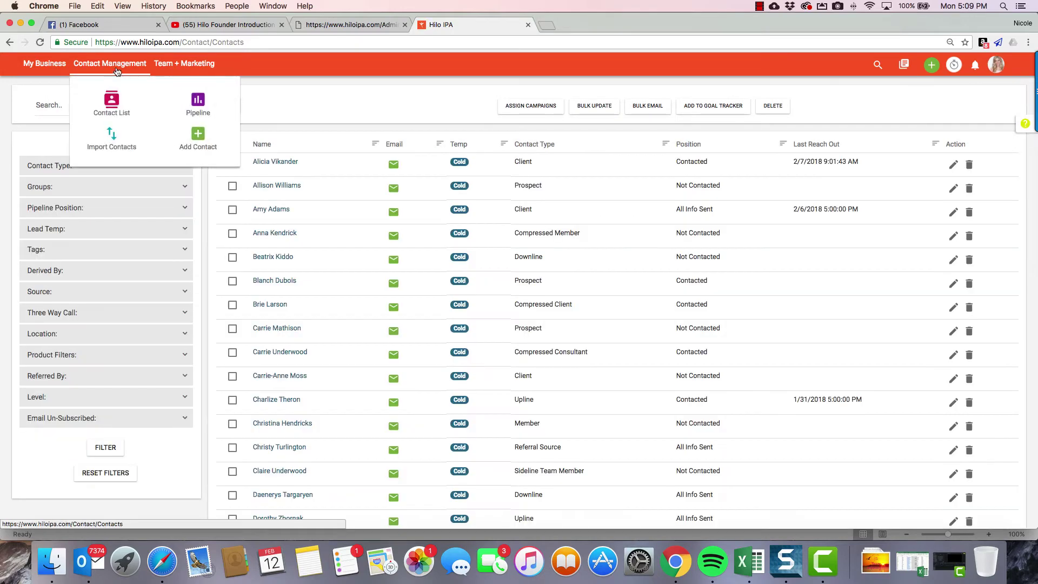
click(115, 136)
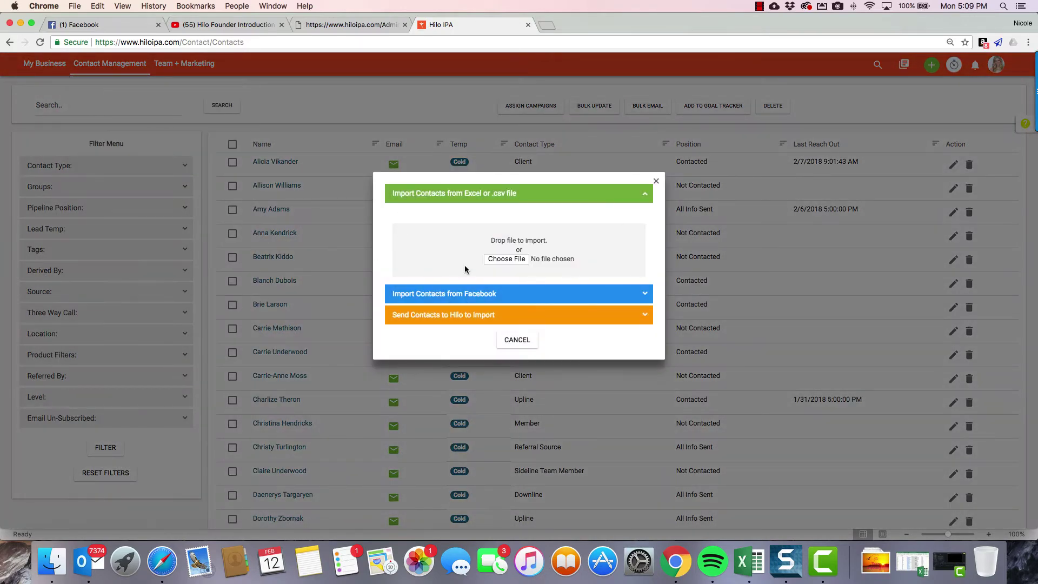
Step: Choose the BC Upload file from the Desktop and open it for import
click(515, 259)
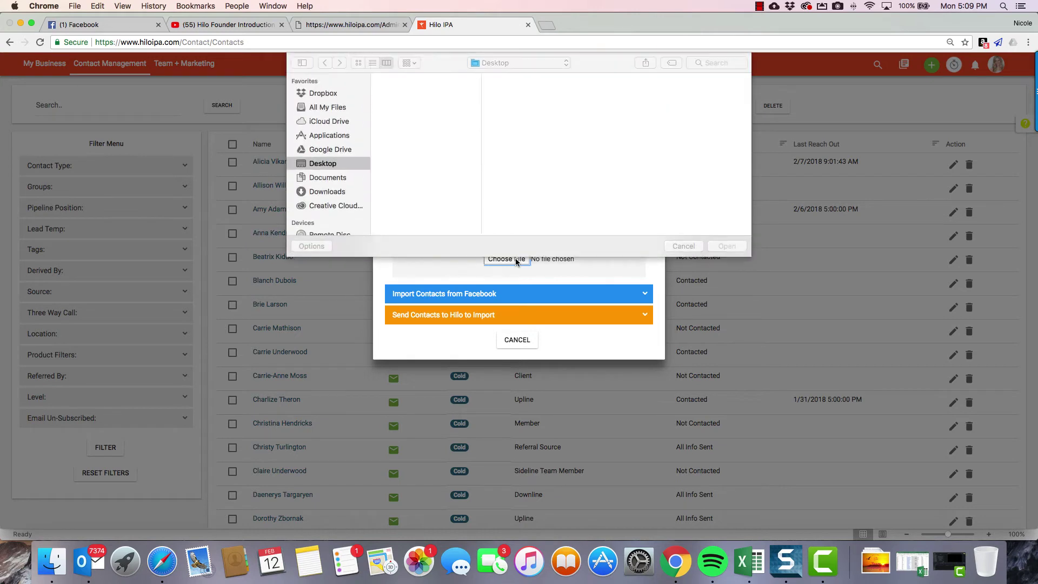
scroll(414, 151, down, 1)
click(409, 78)
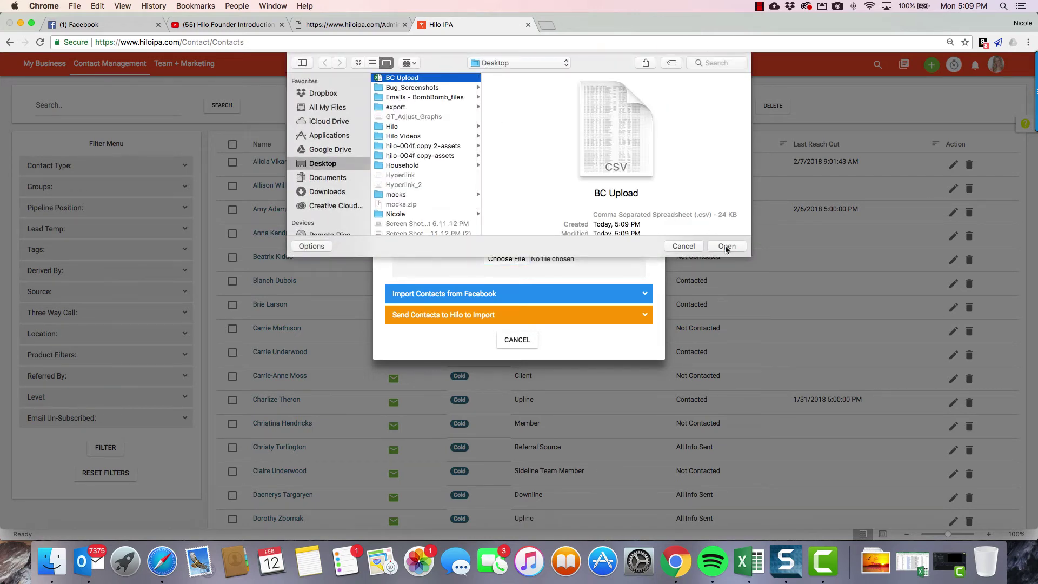
click(726, 246)
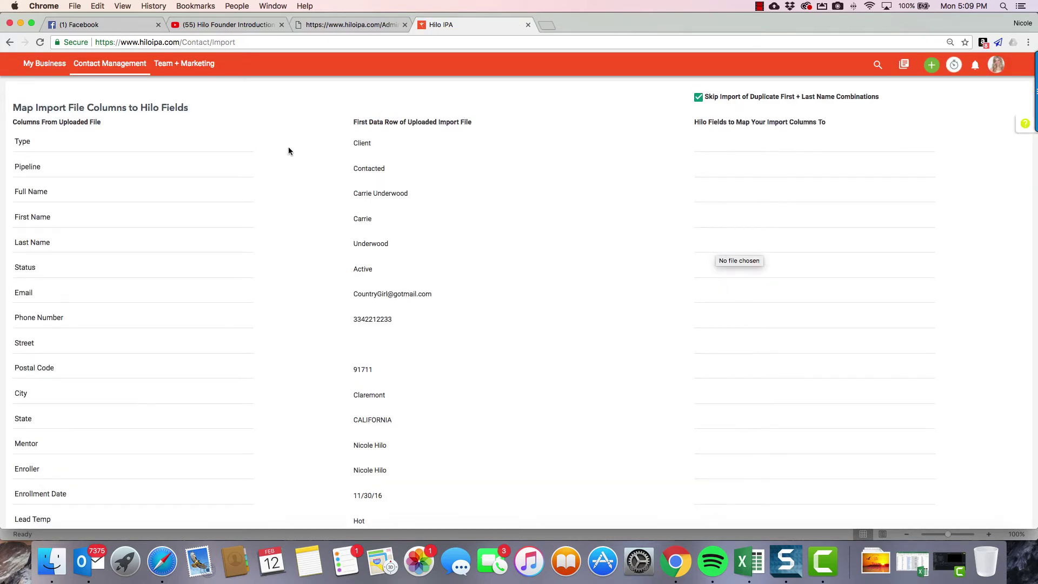
Step: Set the Hilo field dropdowns: Type→Contact Type, Pipeline→Pipeline Position, First Name, Last Name
click(724, 143)
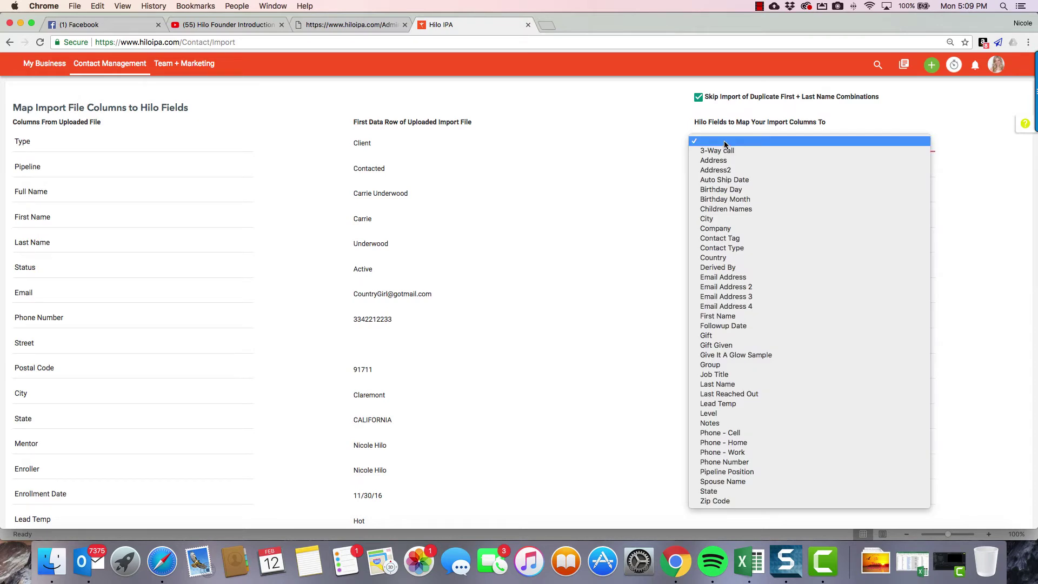
click(729, 251)
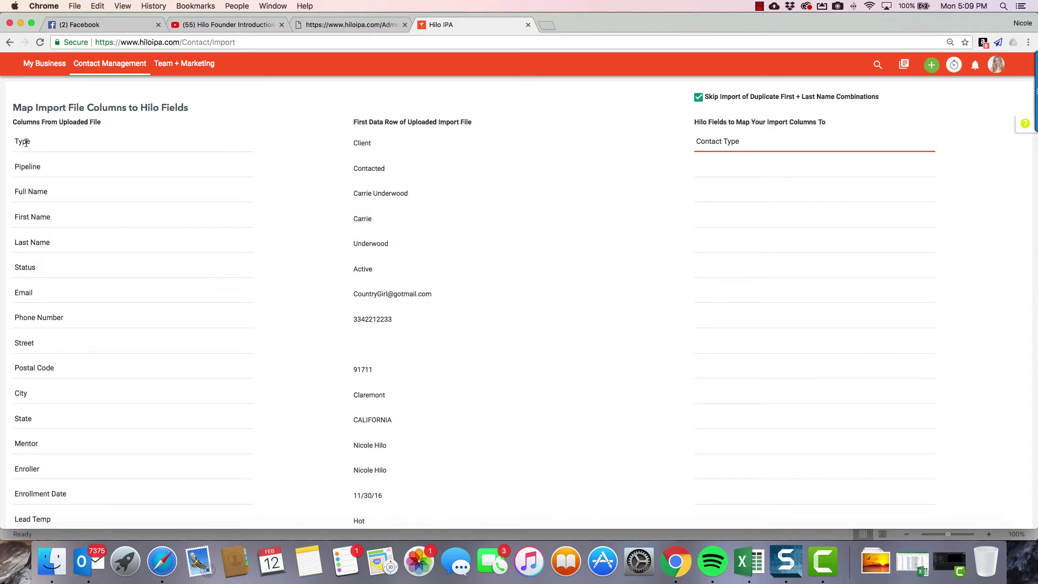
drag(353, 143, 372, 148)
click(860, 168)
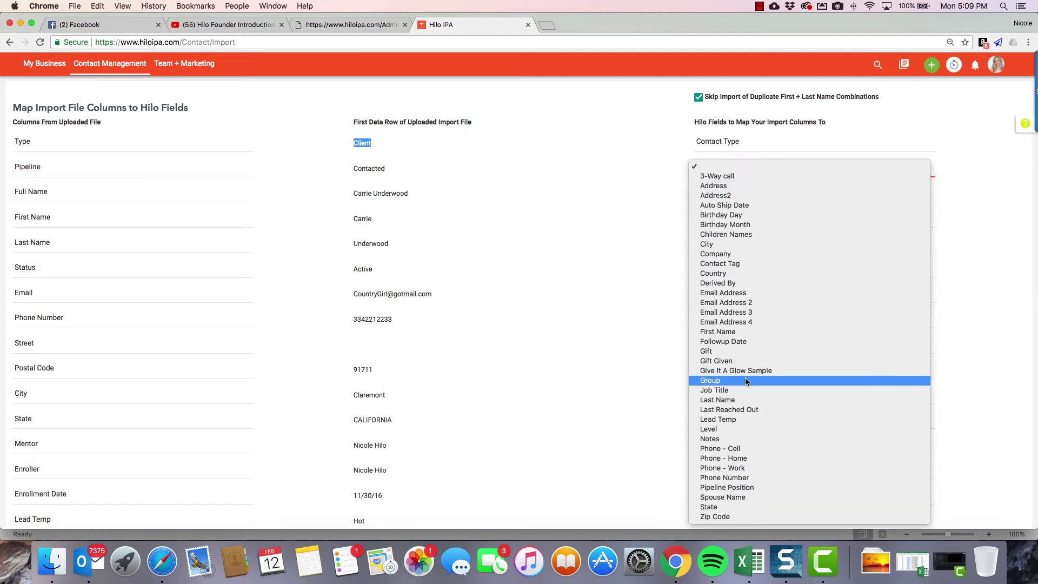
click(727, 487)
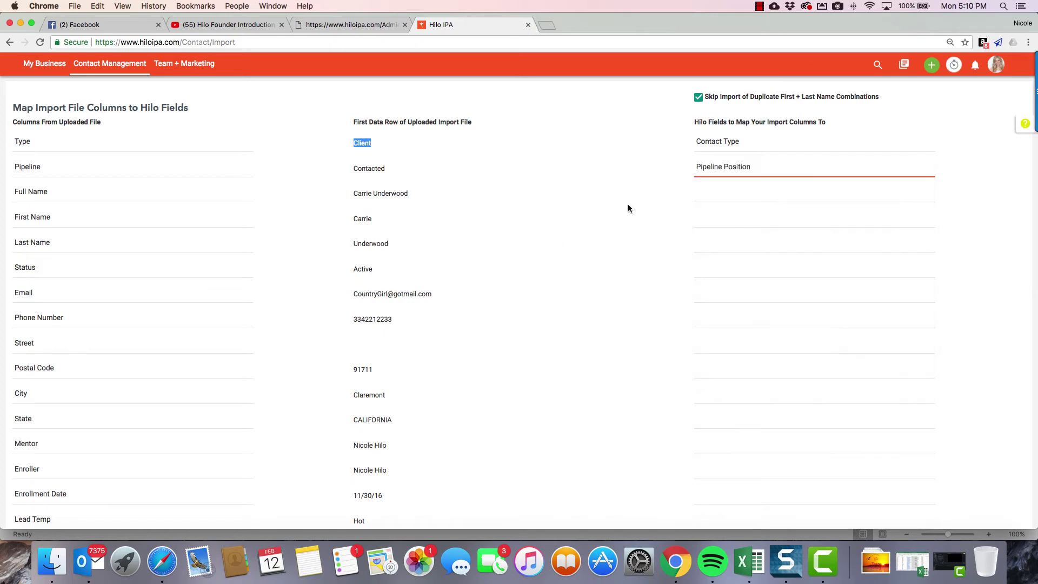
click(714, 224)
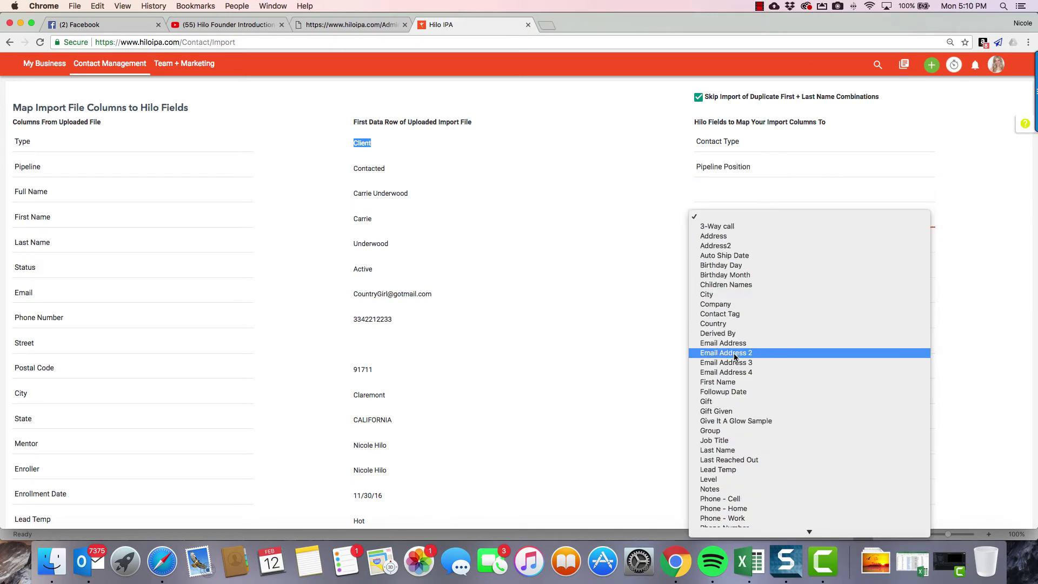
click(735, 382)
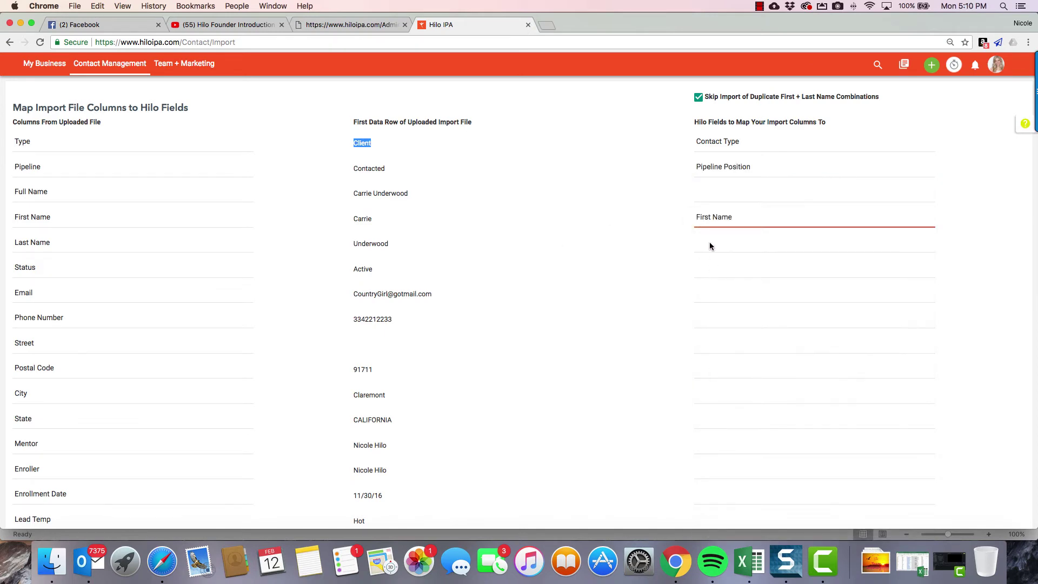
click(710, 246)
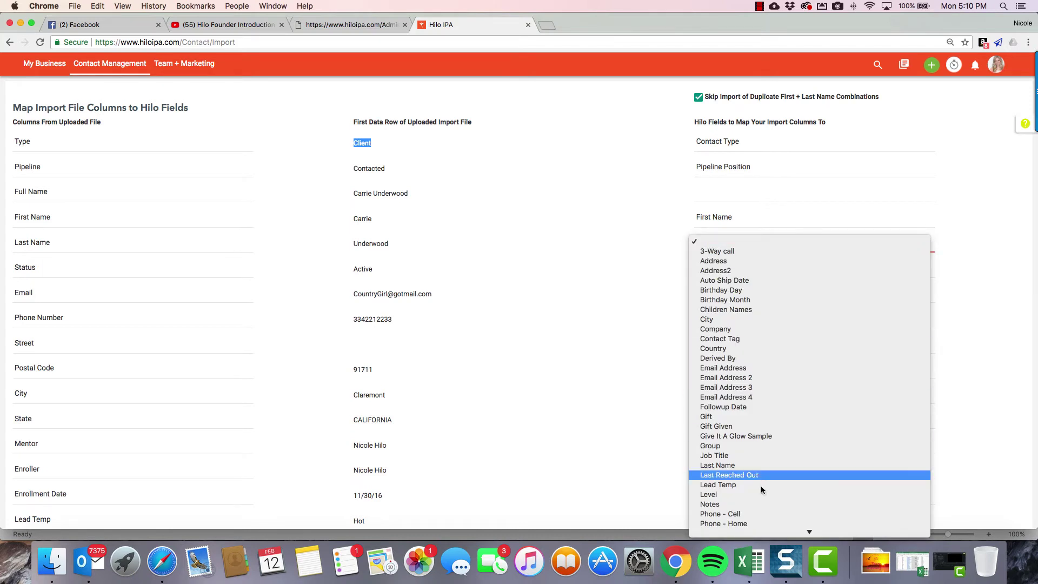
click(719, 465)
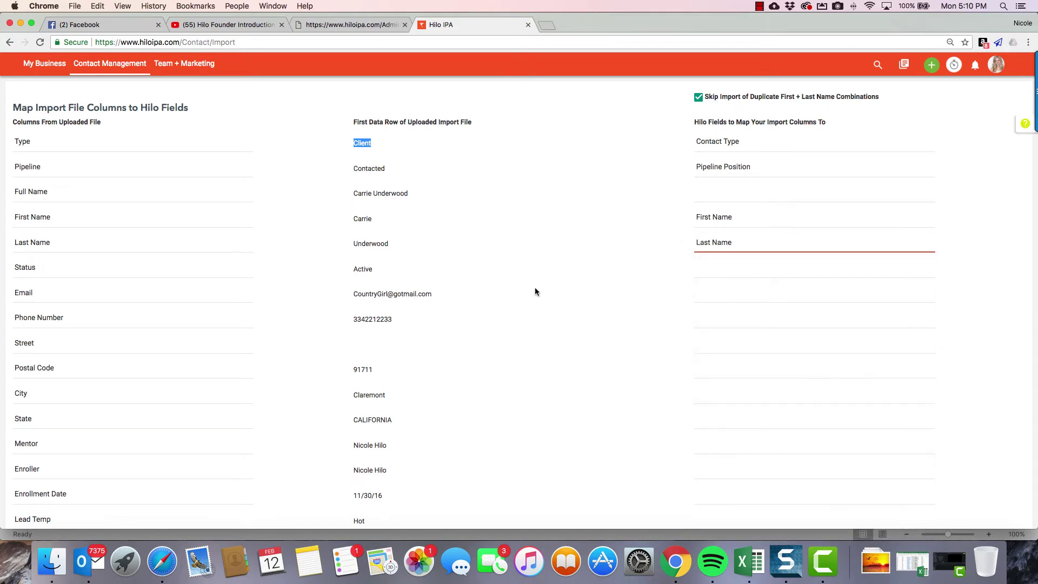
Step: Map Email to Email Address, Phone Number to Phone Number, Street to Address and Postal Code to Zip Code
scroll(658, 319, down, 3)
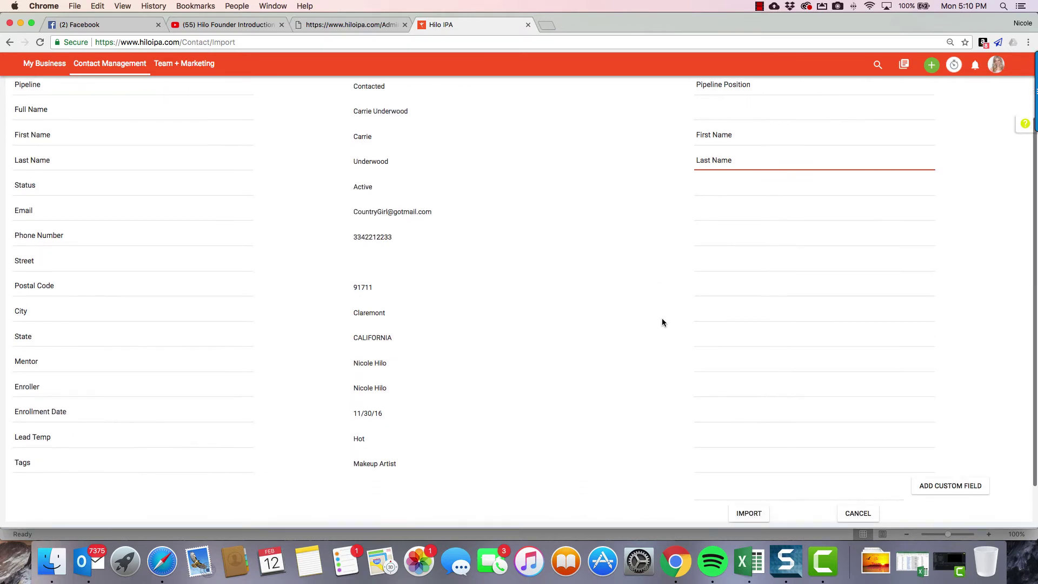
click(712, 216)
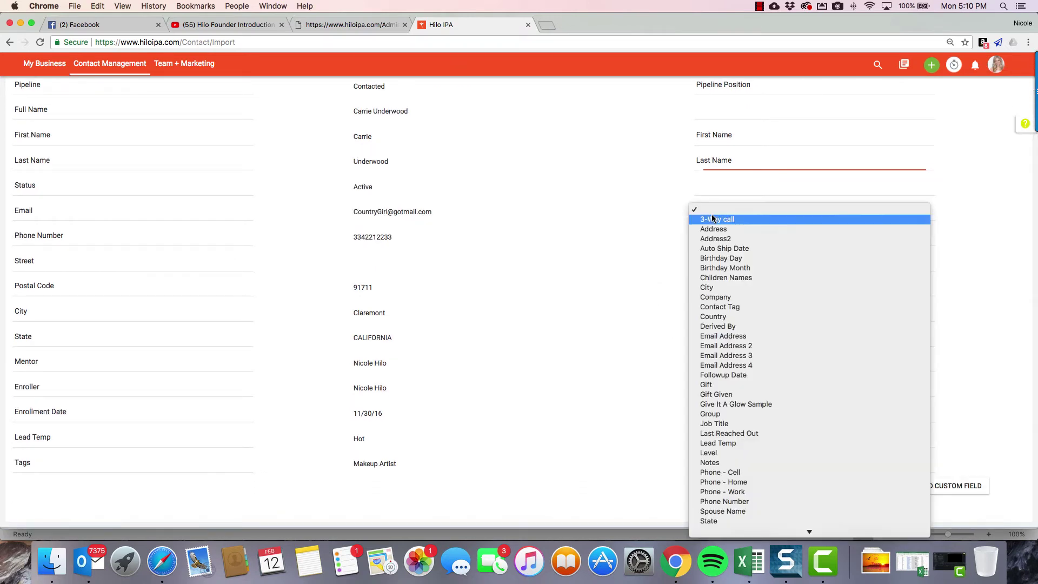
click(725, 339)
click(719, 243)
click(738, 517)
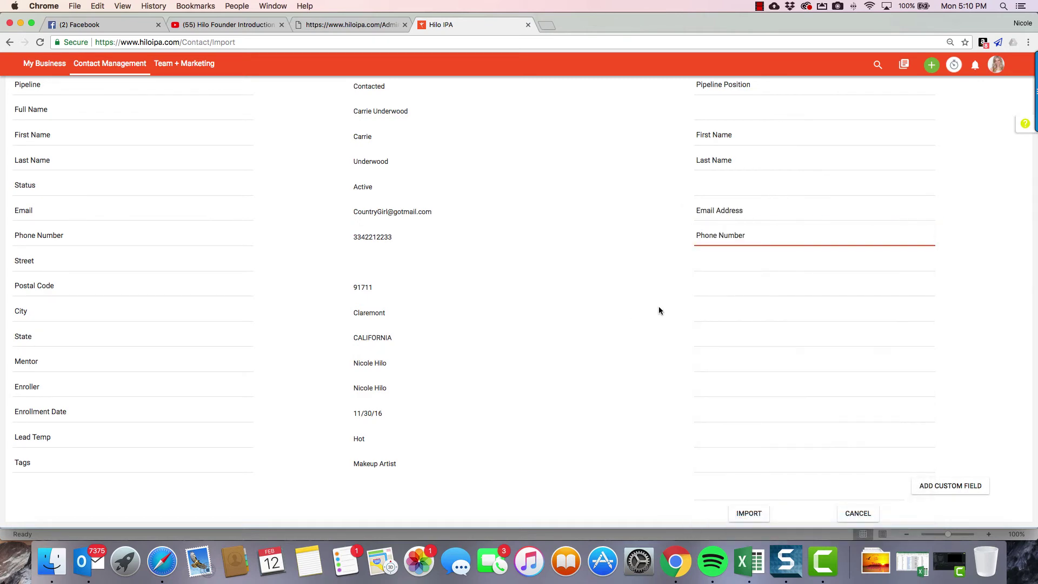
click(718, 268)
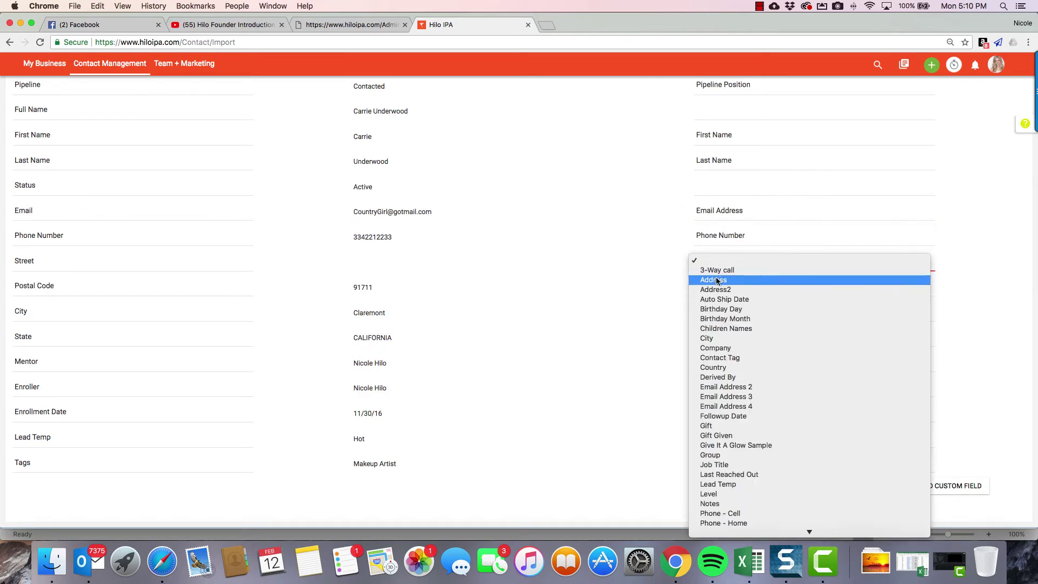
click(722, 281)
click(721, 283)
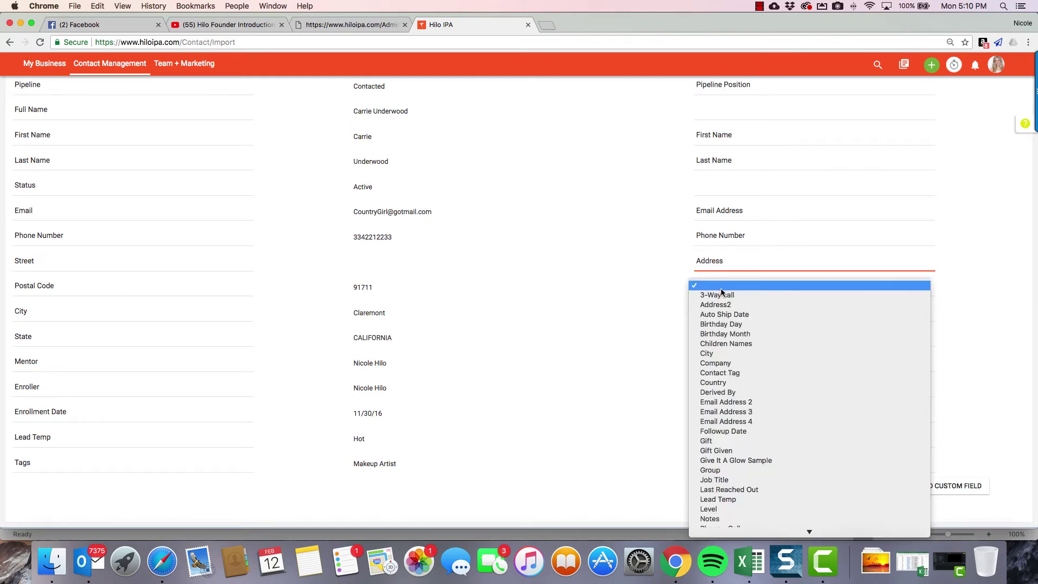
click(717, 531)
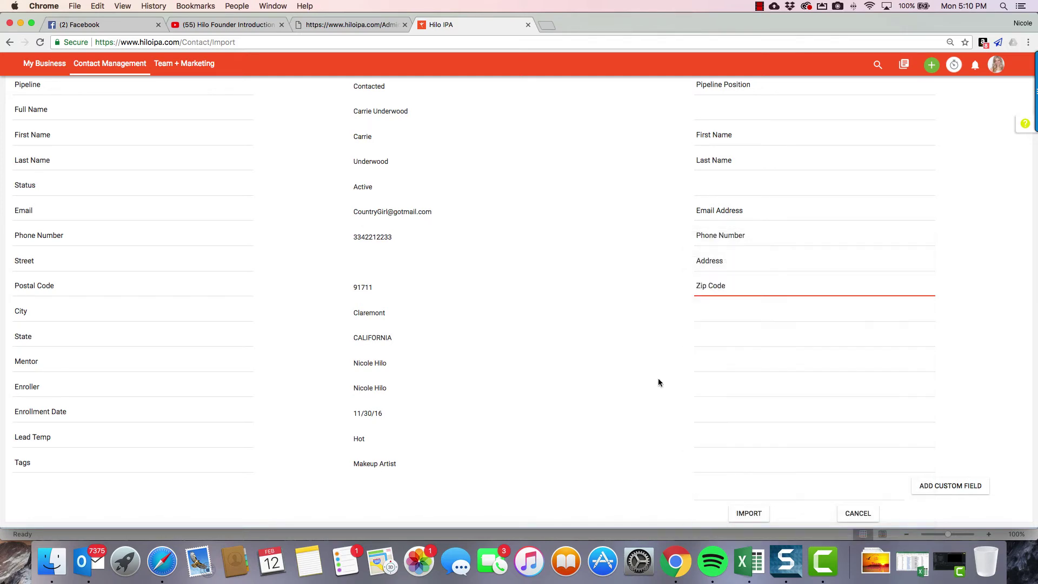
Step: Map the City and State columns to Hilo's City and State fields
scroll(659, 364, down, 2)
click(788, 265)
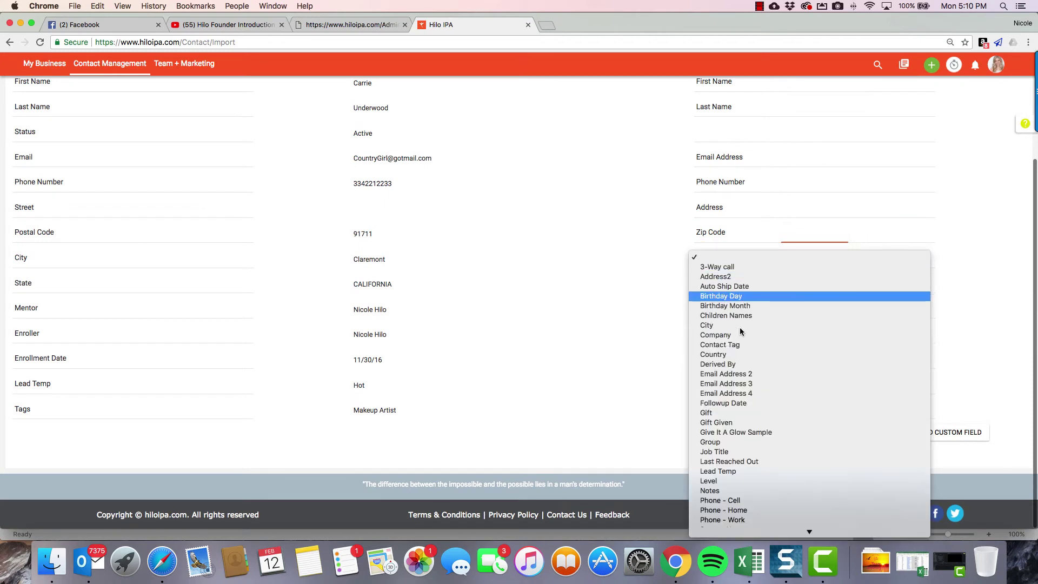
click(728, 327)
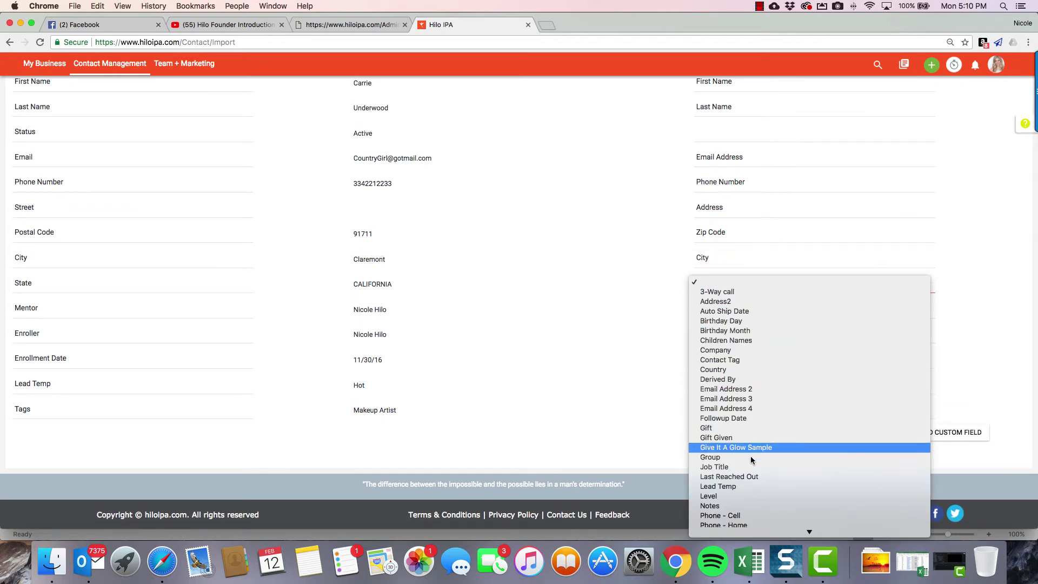
click(751, 523)
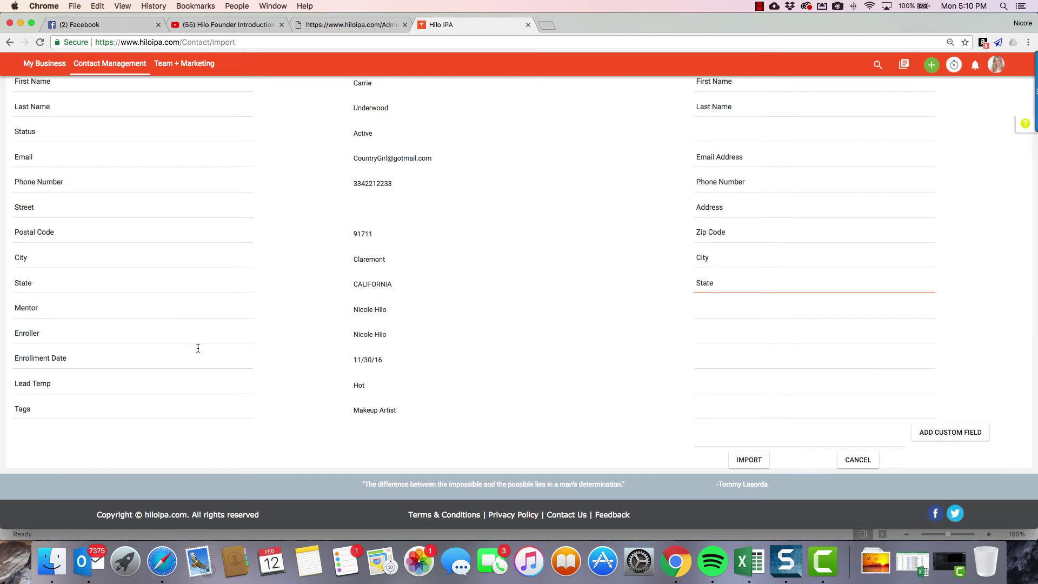
click(711, 438)
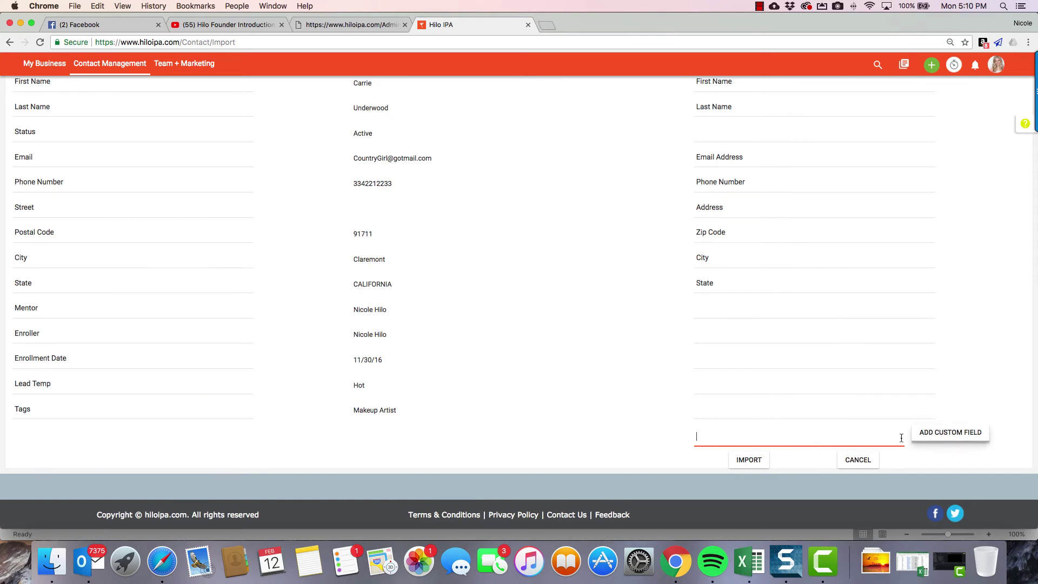
Step: Add a custom field named Mentor and map the Mentor column to it
text(Mentor)
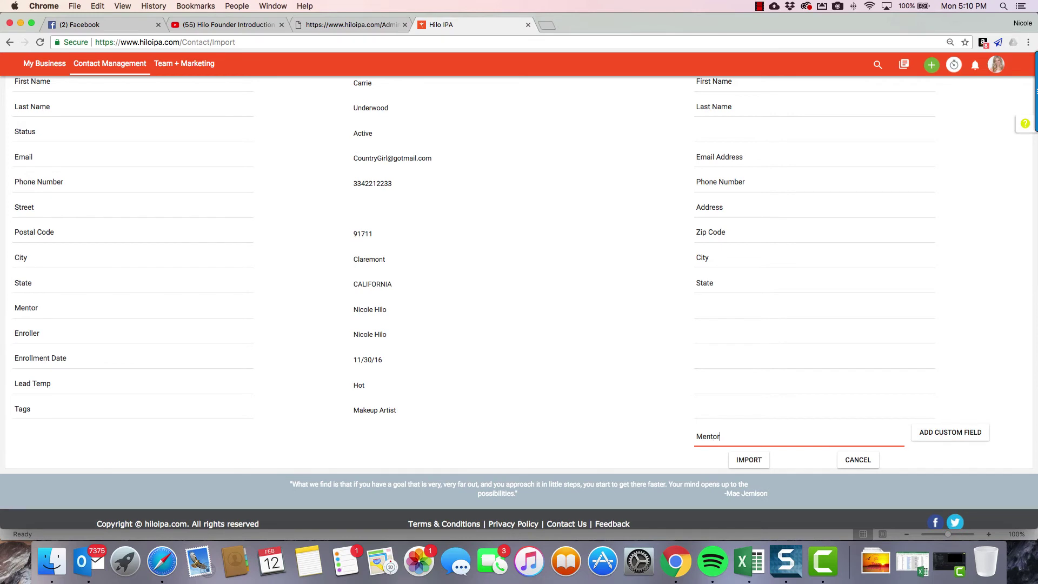
click(962, 436)
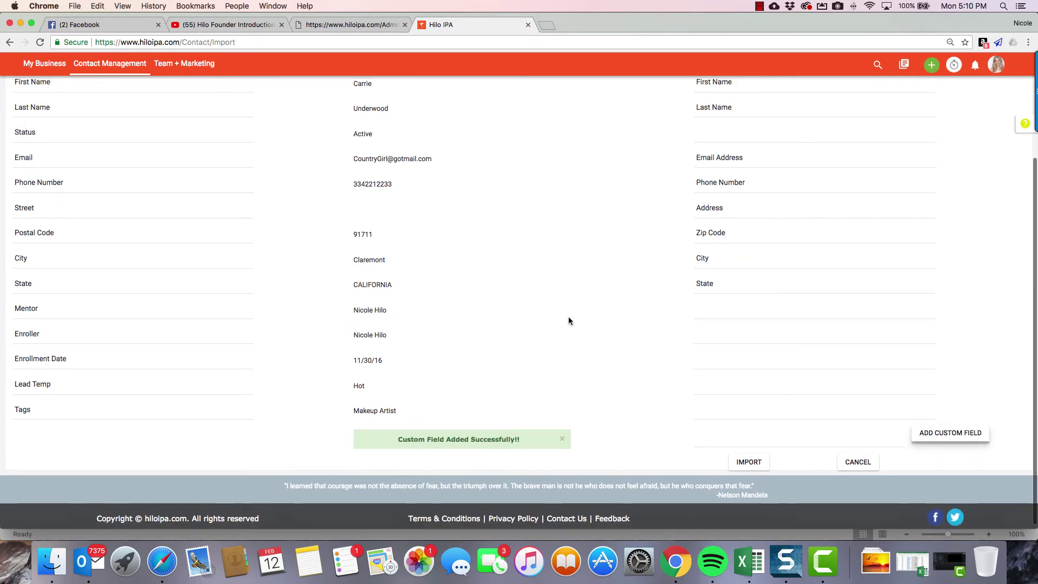
click(715, 314)
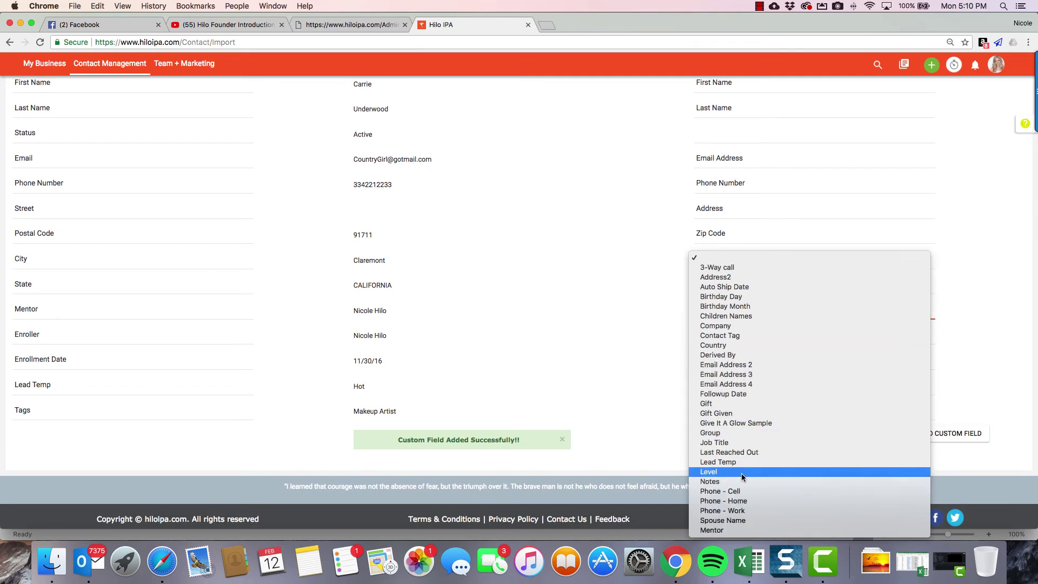
click(711, 531)
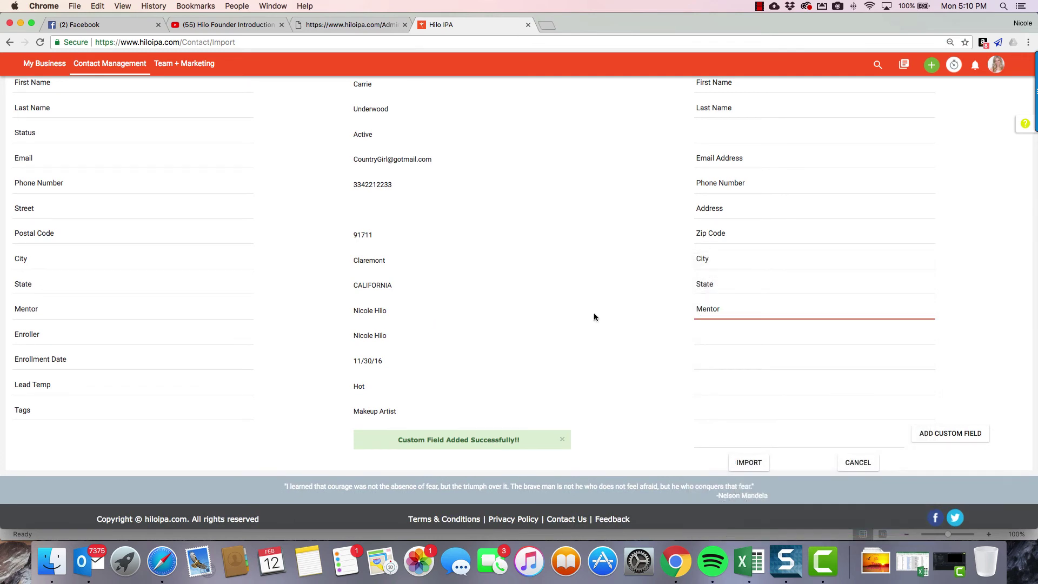
Step: Add Enroller and Enrollment Date as two more custom fields
click(734, 440)
text(Enroller)
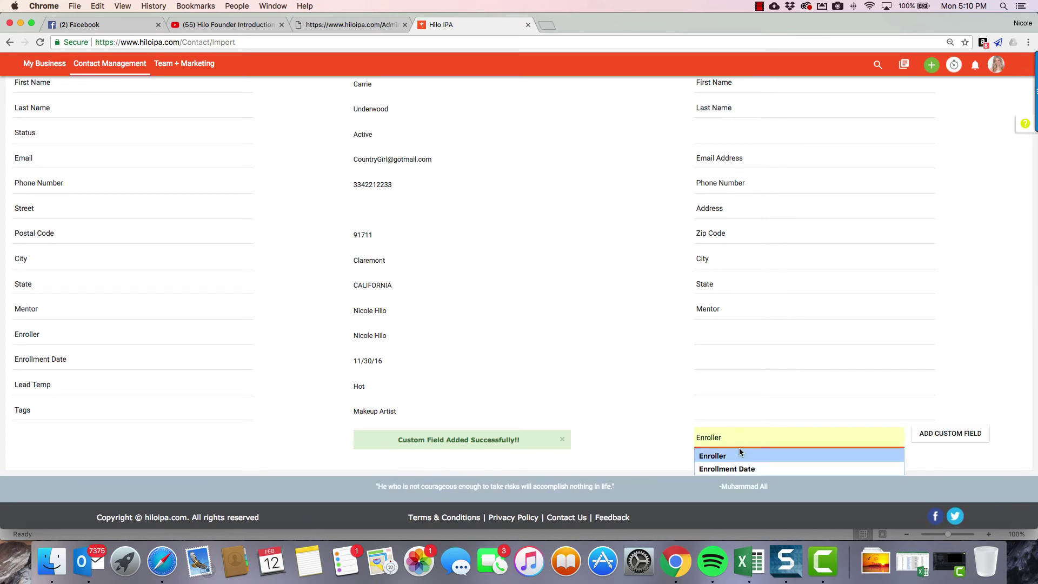
click(737, 456)
click(934, 435)
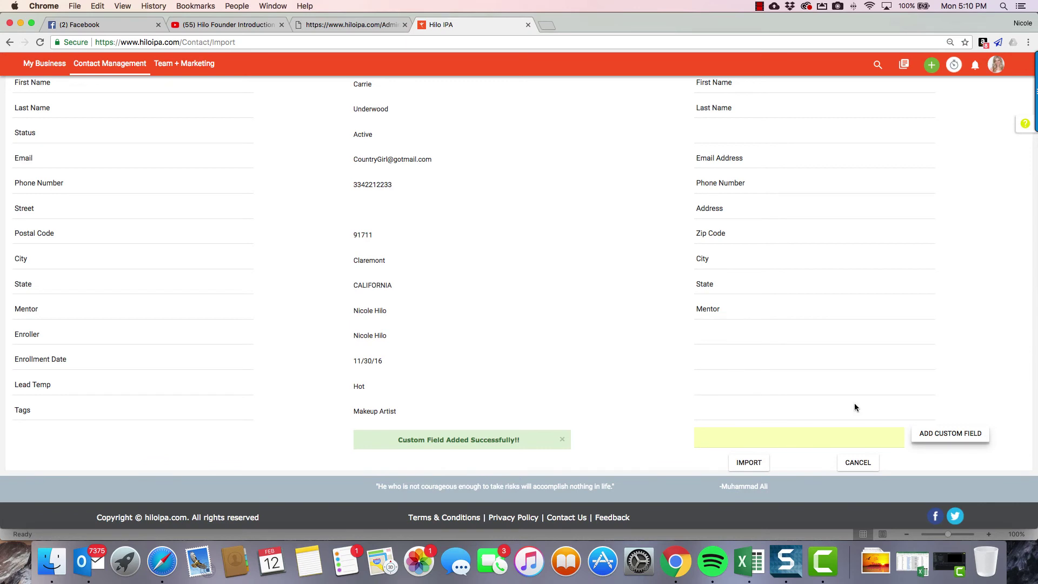
click(700, 437)
text(Enrollment Date)
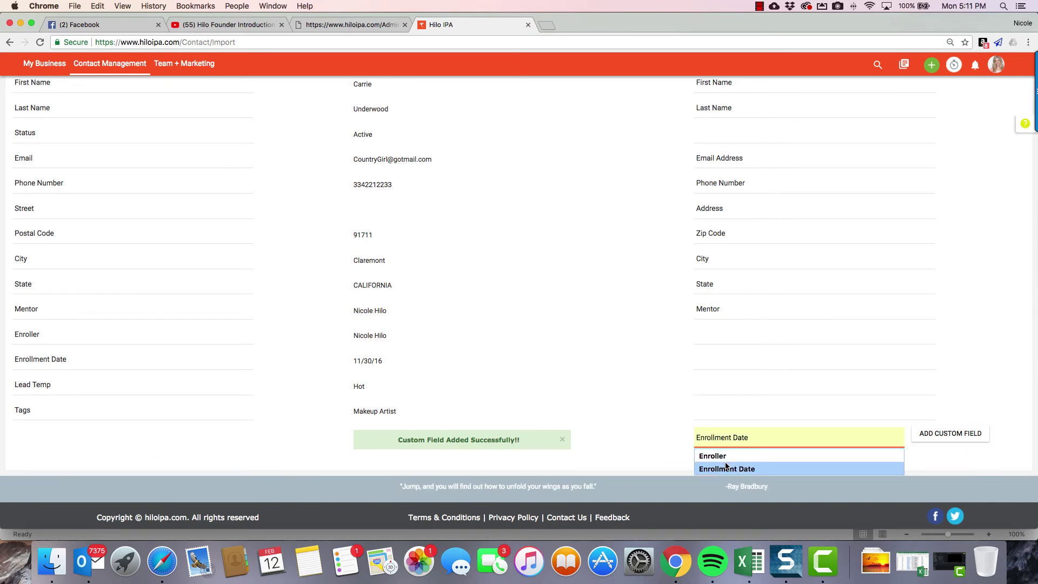
click(727, 468)
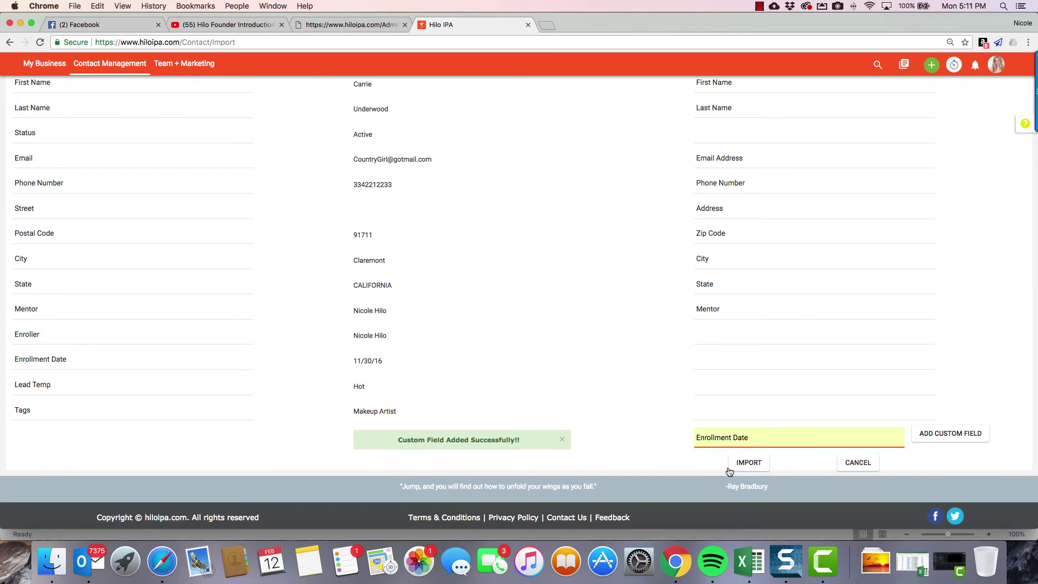
click(949, 432)
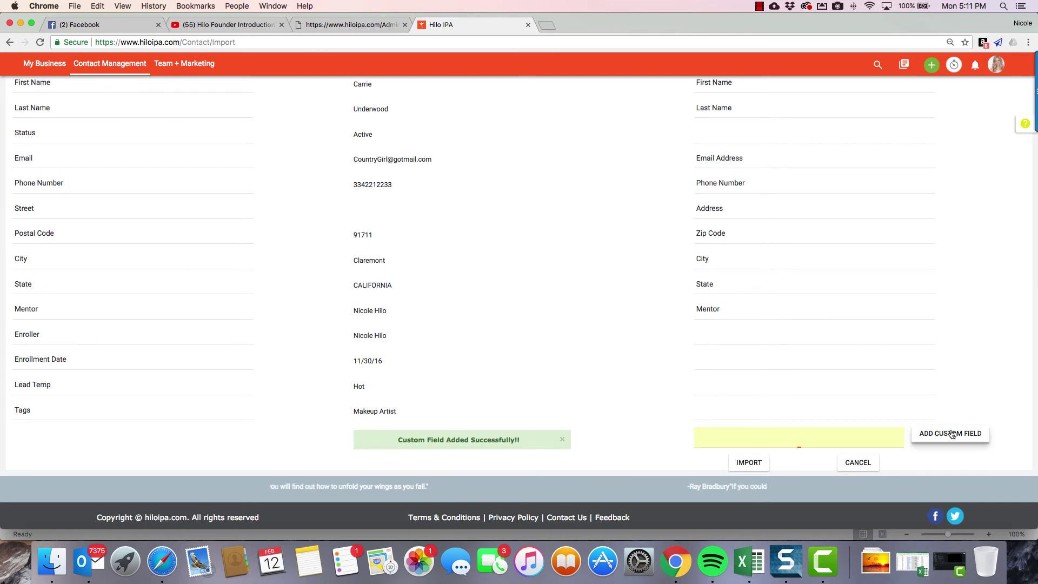
click(708, 333)
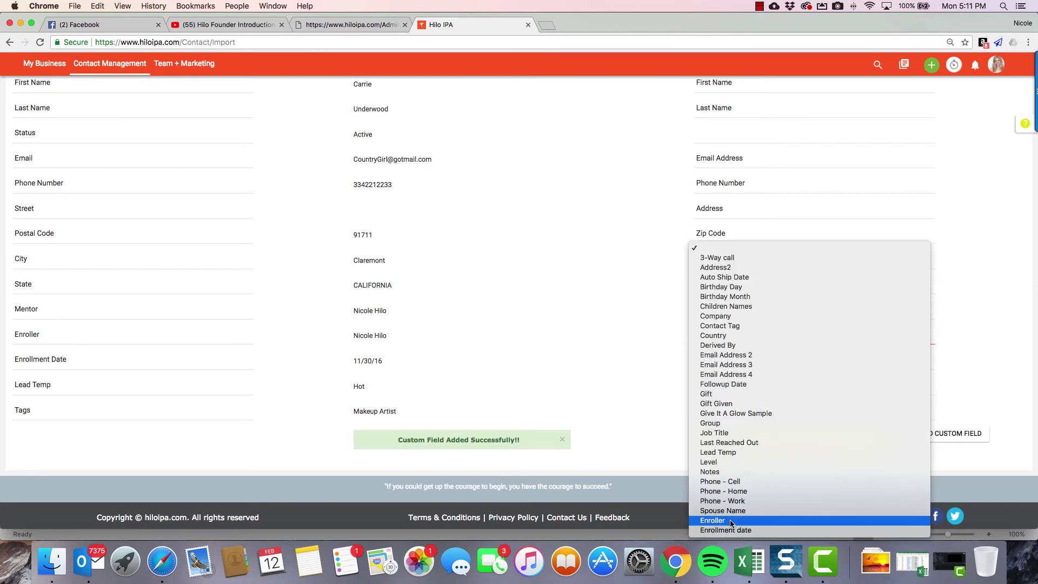
Step: Map the Enroller, Enrollment Date and Lead Temp columns to their matching Hilo fields
click(730, 522)
click(717, 361)
click(726, 530)
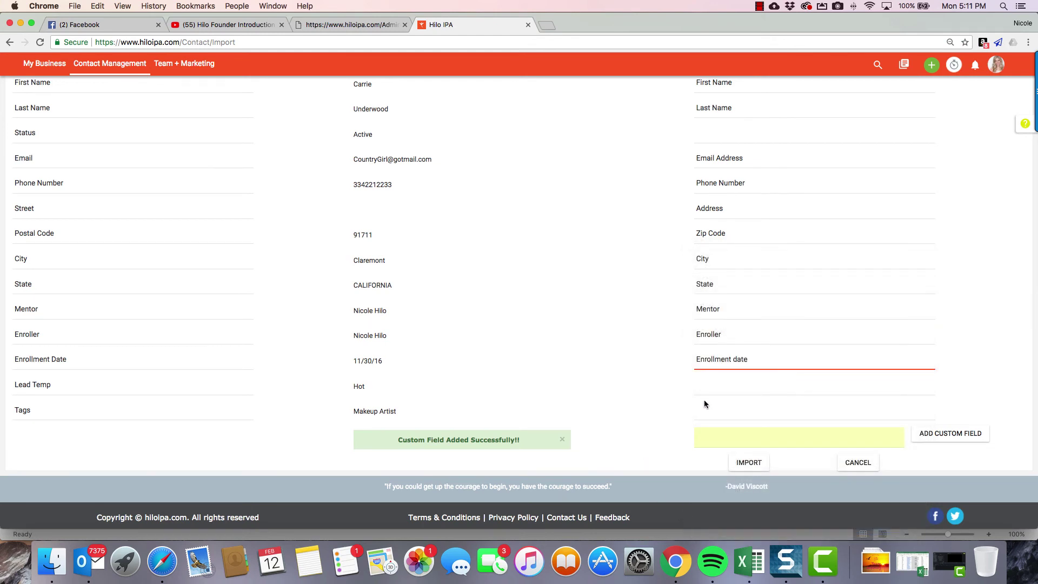
click(713, 387)
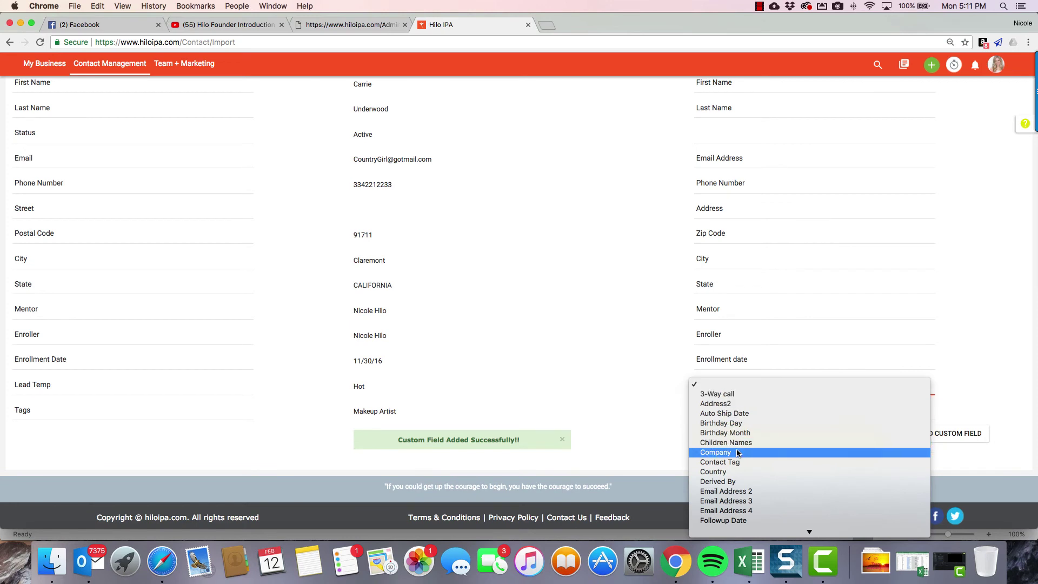
scroll(738, 453, down, 2)
scroll(738, 453, down, 5)
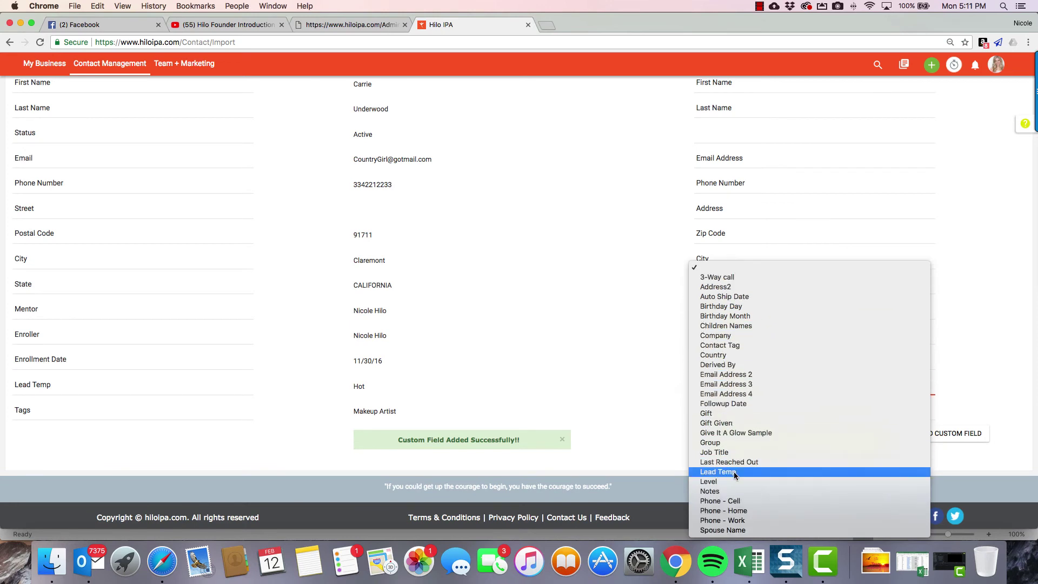
click(735, 473)
Step: Map Tags to Contact Tag and run the contact import
click(729, 435)
scroll(727, 457, down, 5)
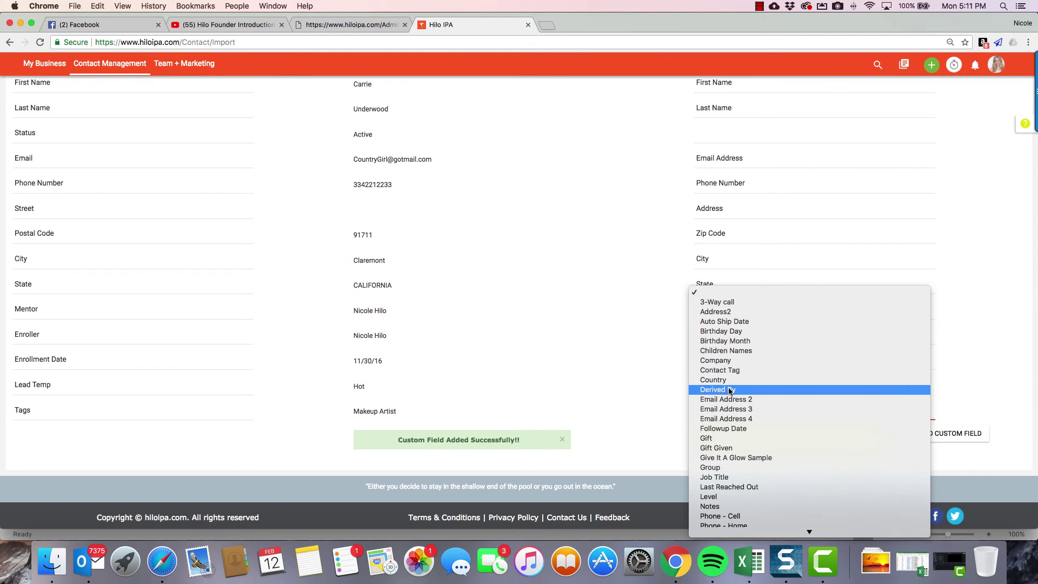
click(728, 372)
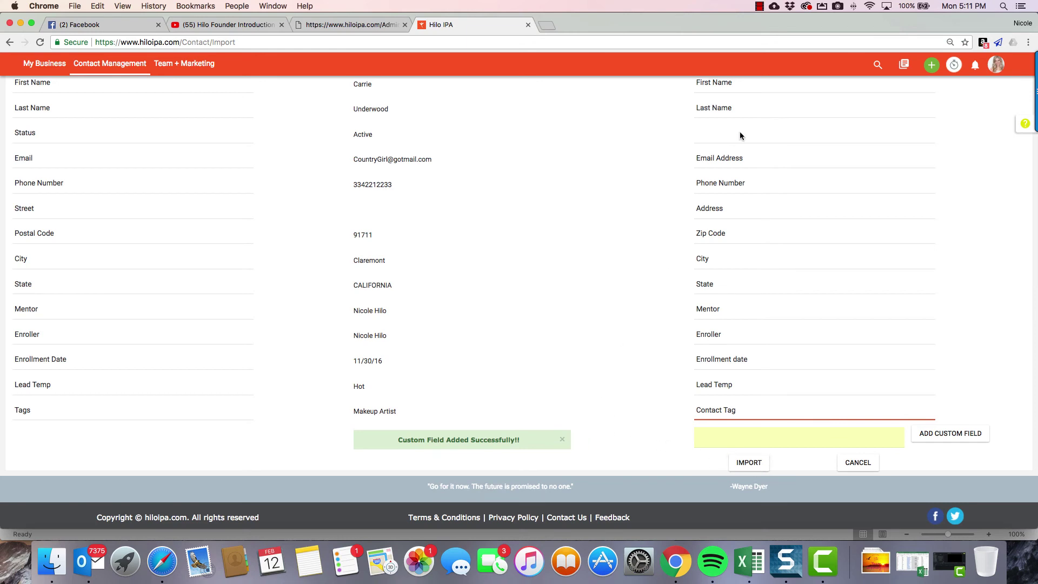
click(759, 467)
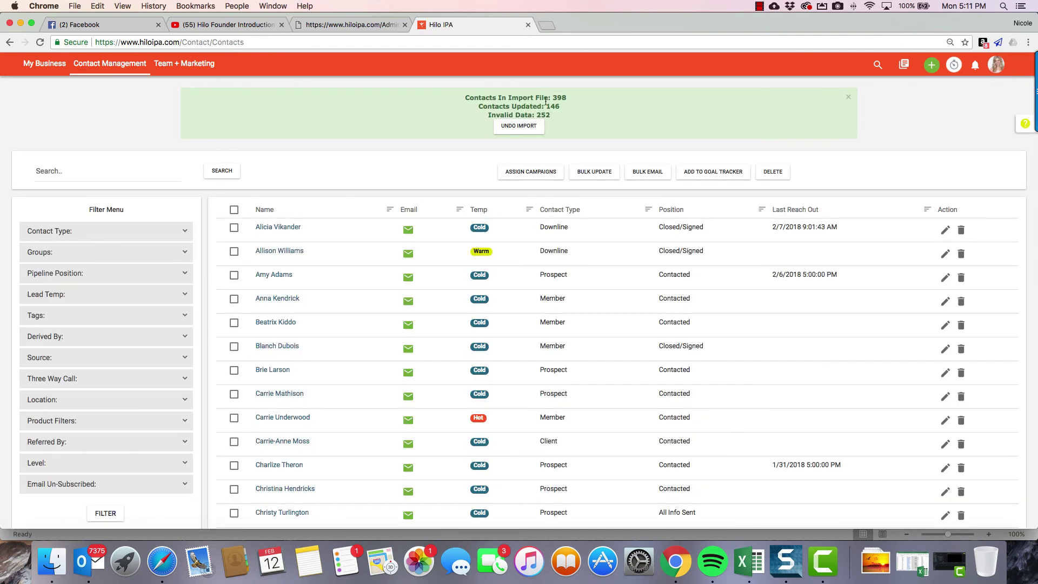
Step: Check the imported contacts list, then close the 398-contact import summary banner
scroll(434, 279, down, 2)
scroll(434, 278, up, 2)
scroll(587, 288, down, 2)
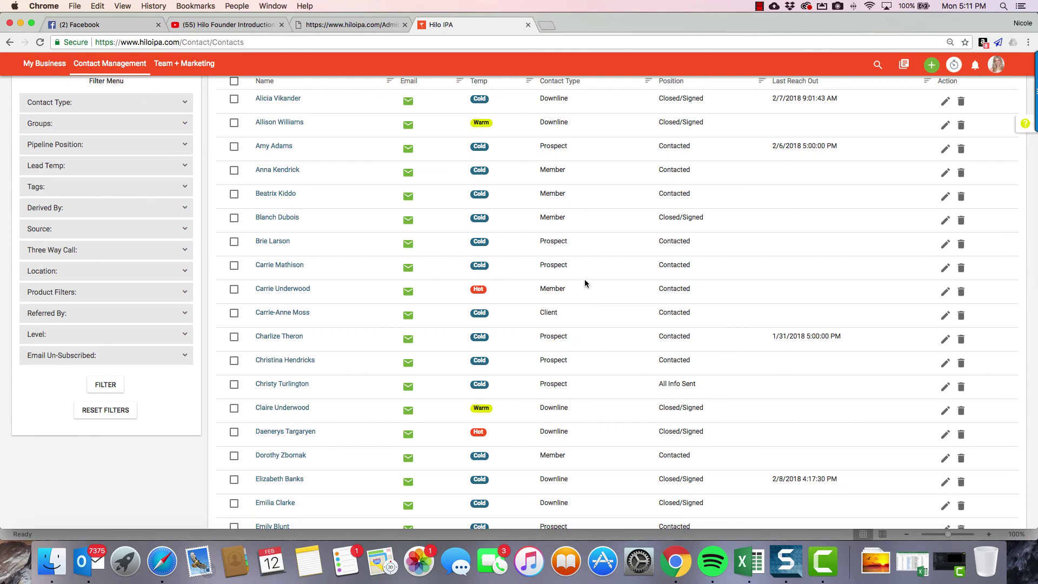
scroll(585, 281, down, 2)
scroll(585, 283, up, 4)
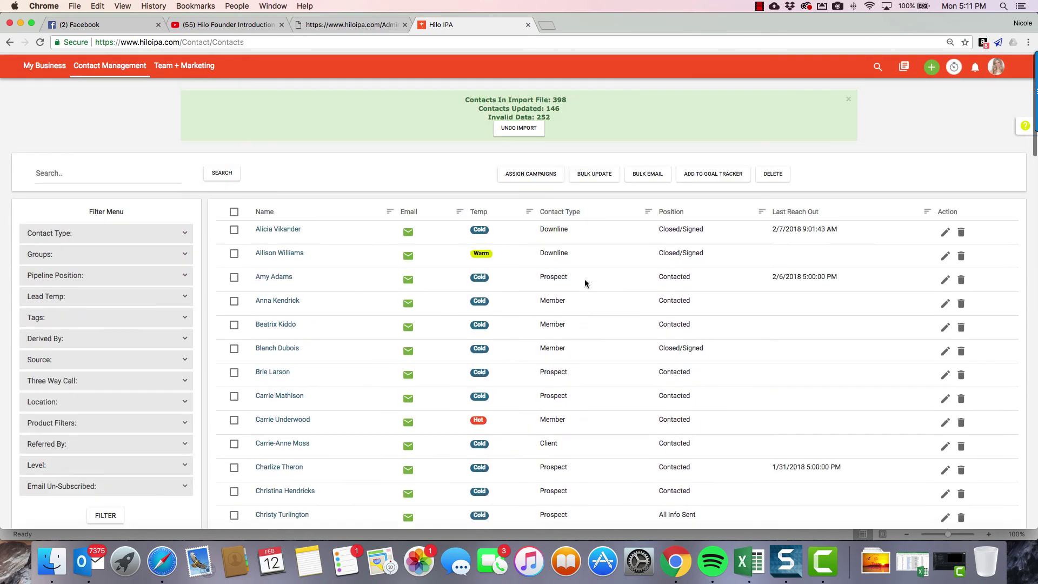
click(847, 97)
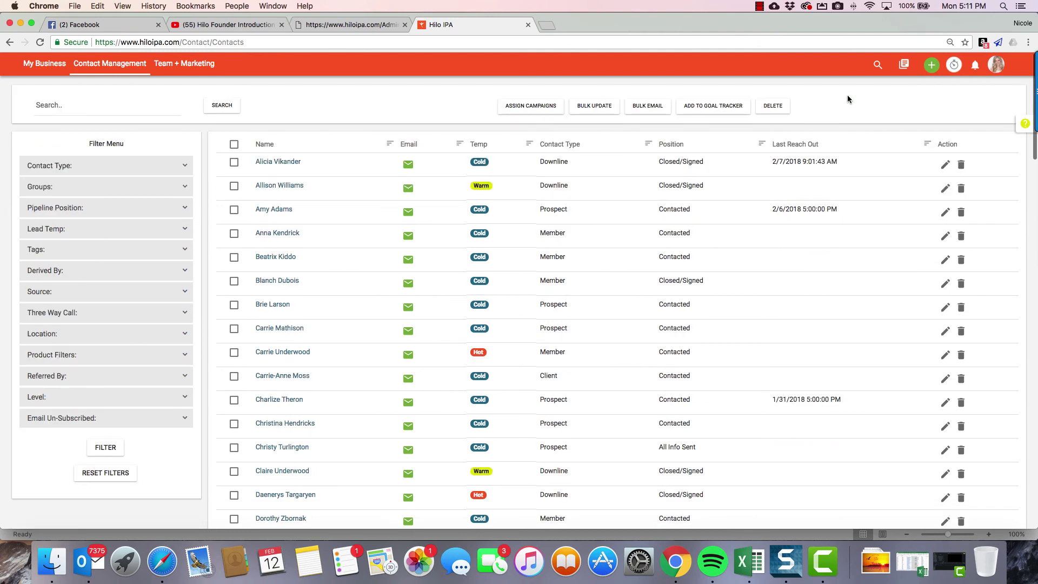